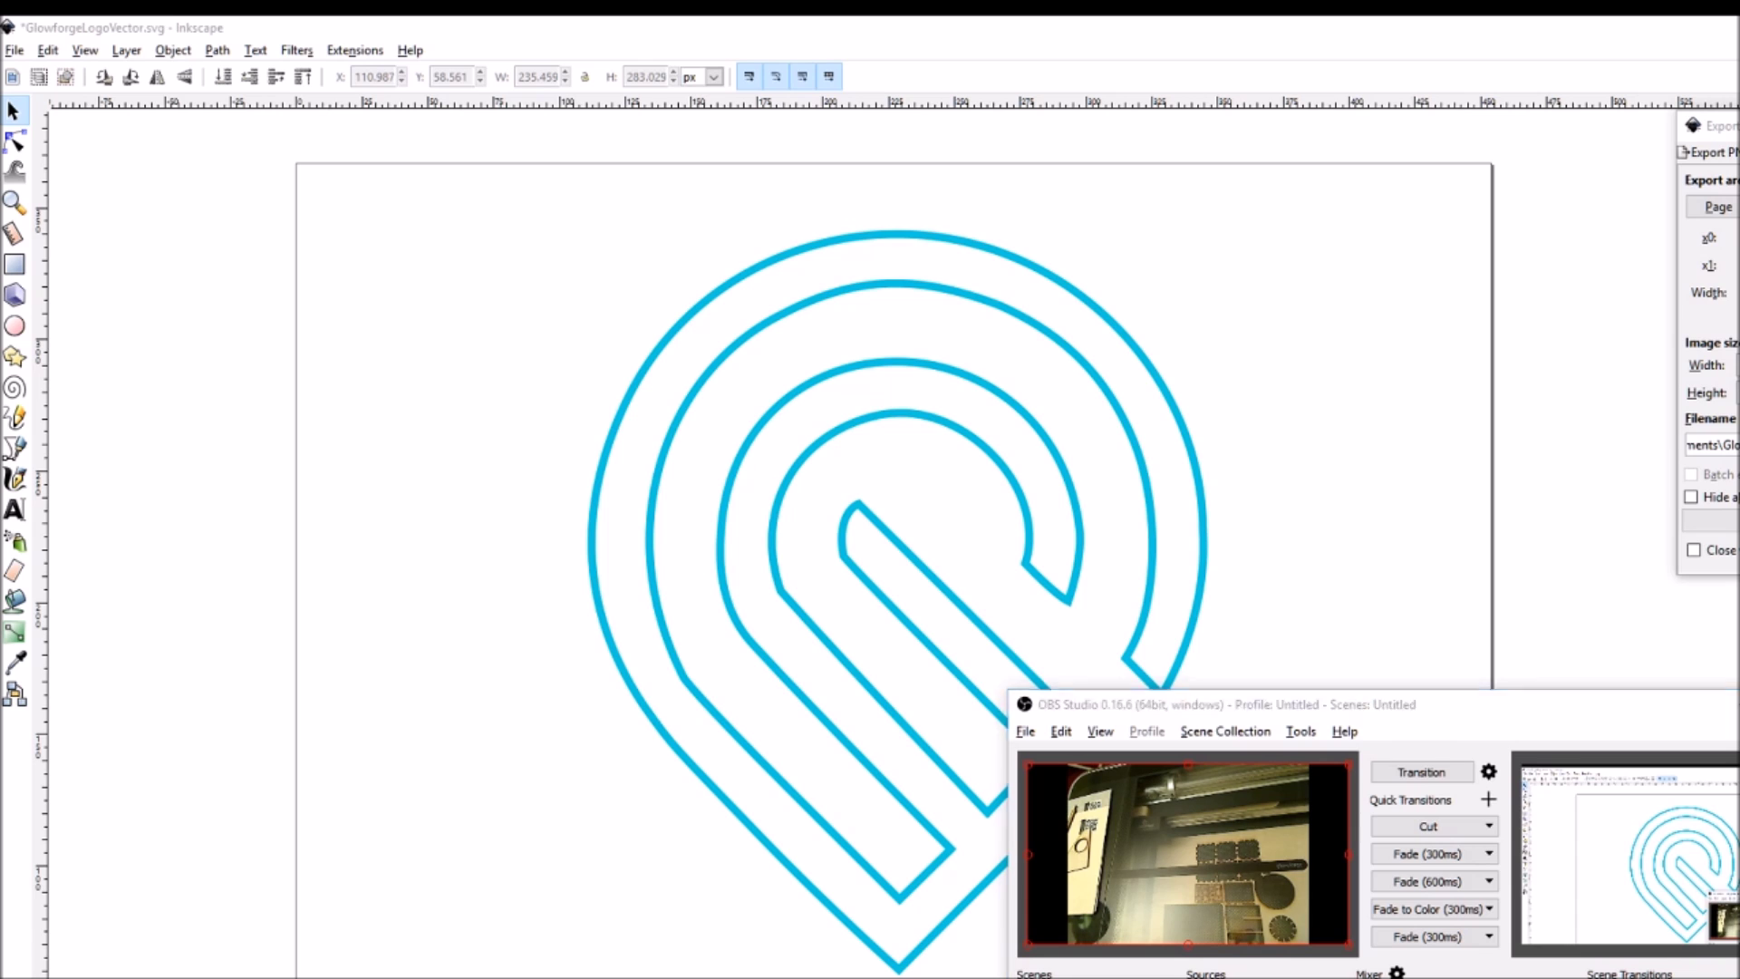
- Switch to the Chrome Glowforge Designs page and start uploading a new design file
key(alt+Tab)
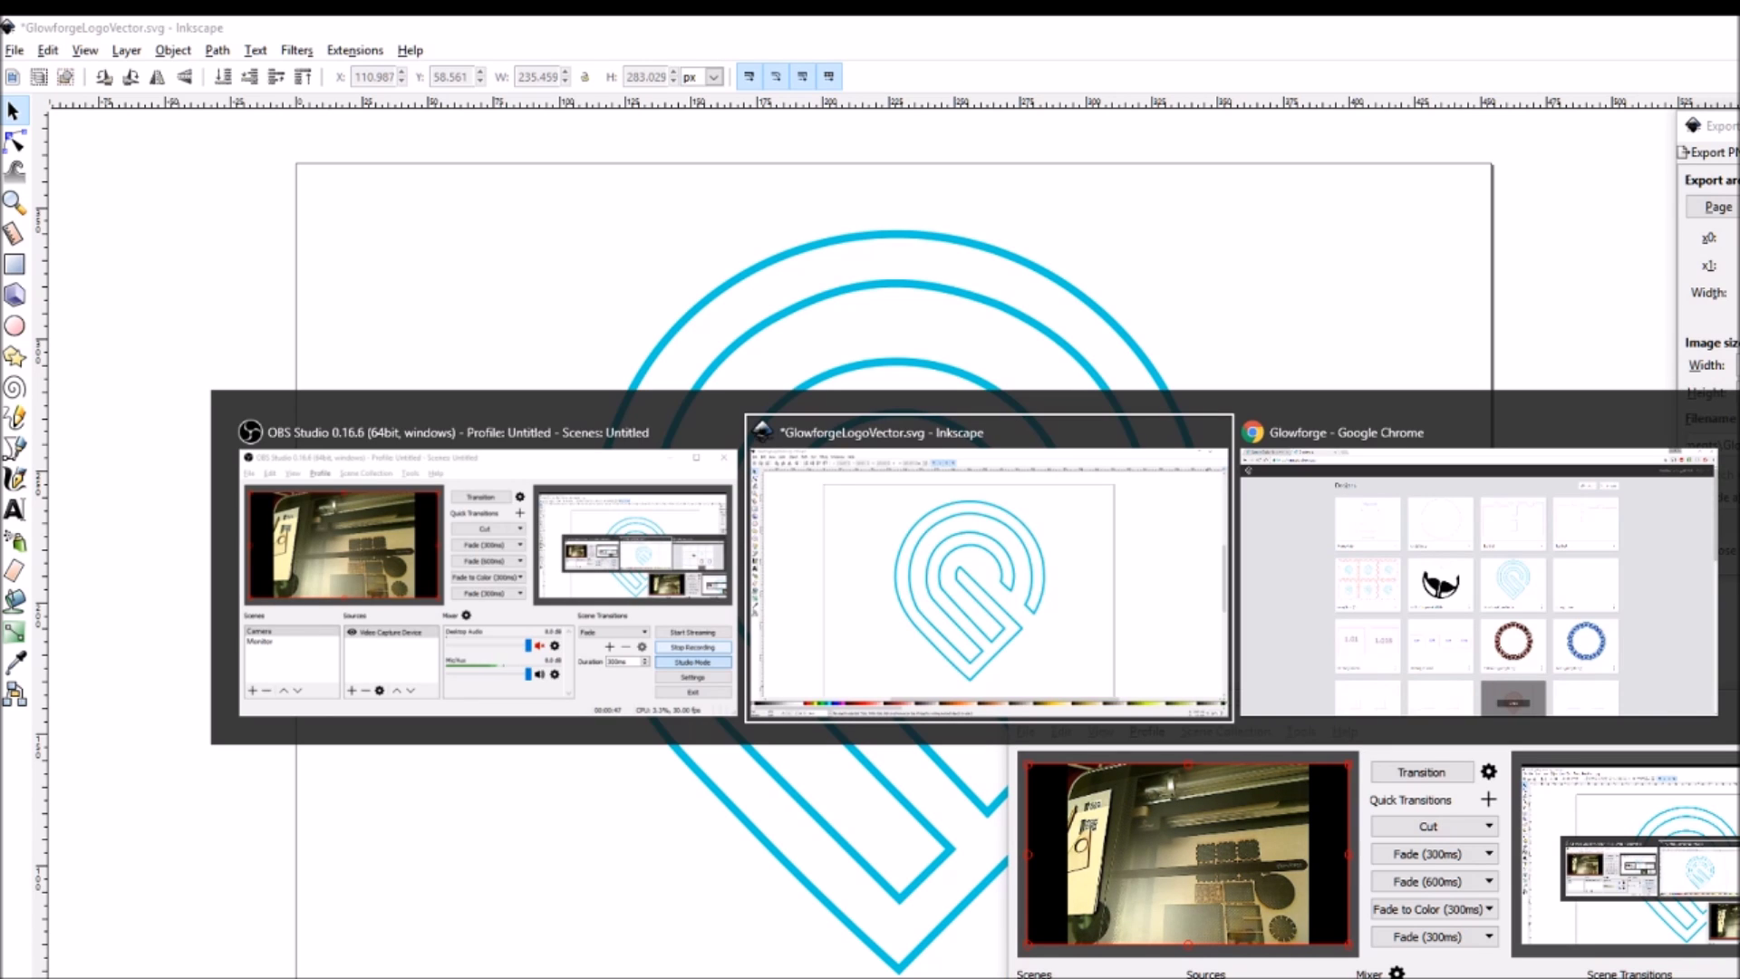
key(alt+Tab)
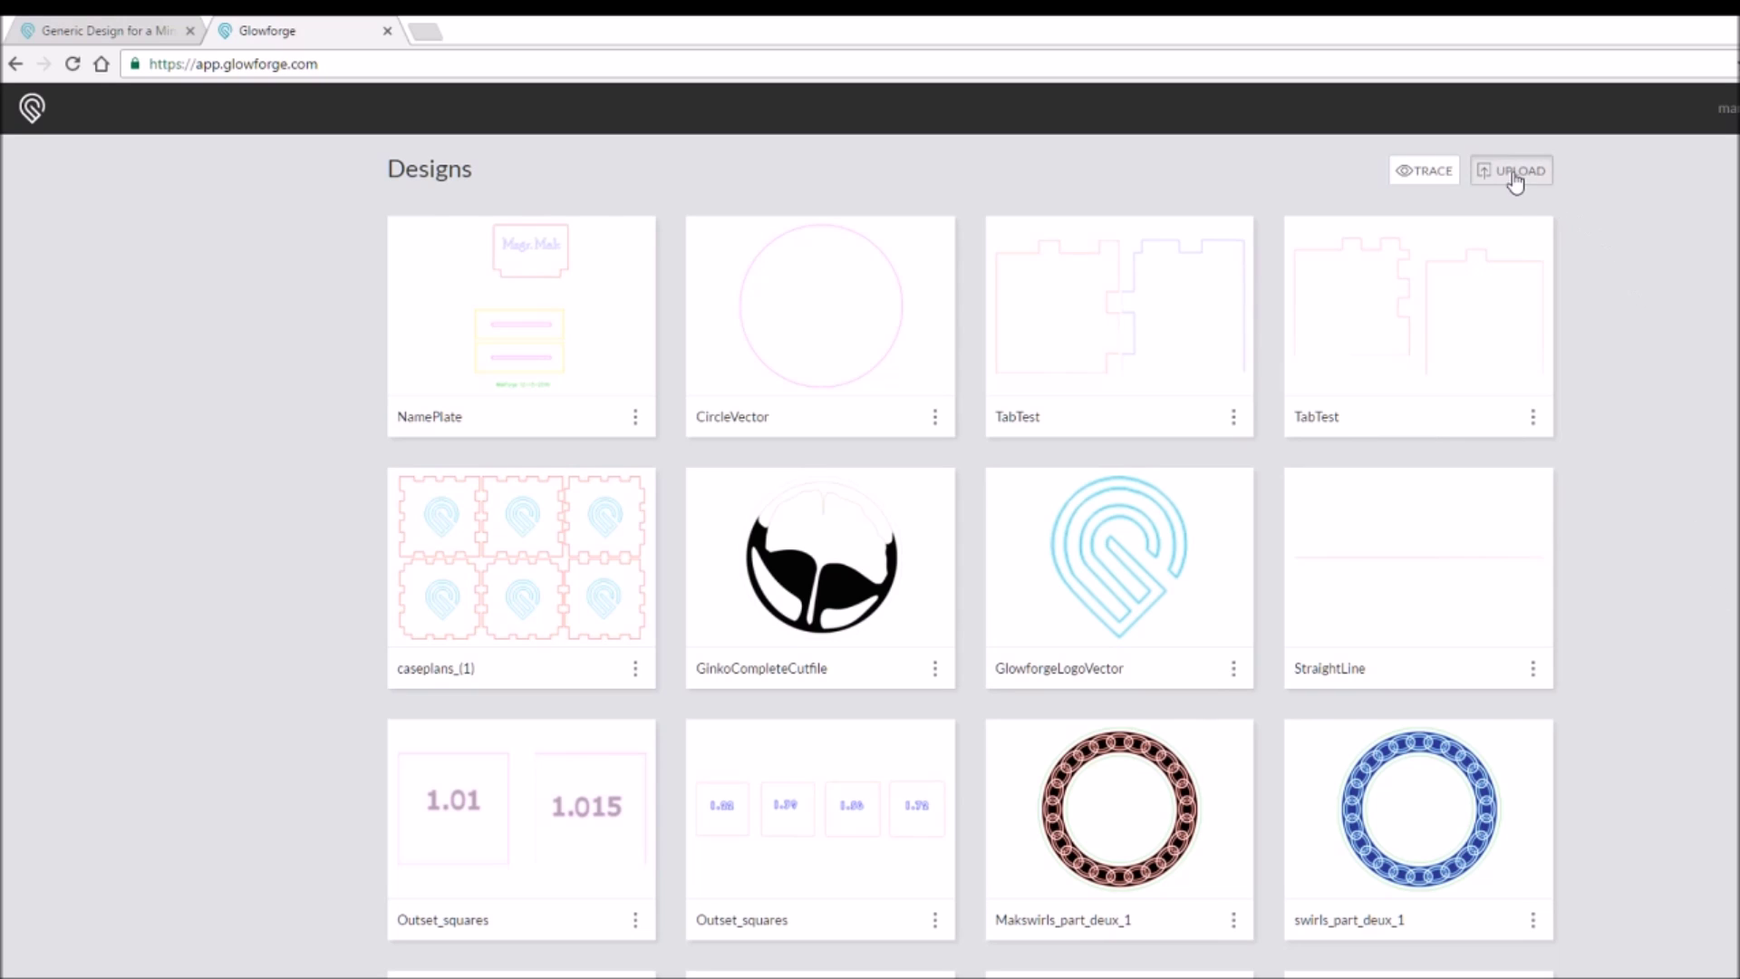
click(1516, 178)
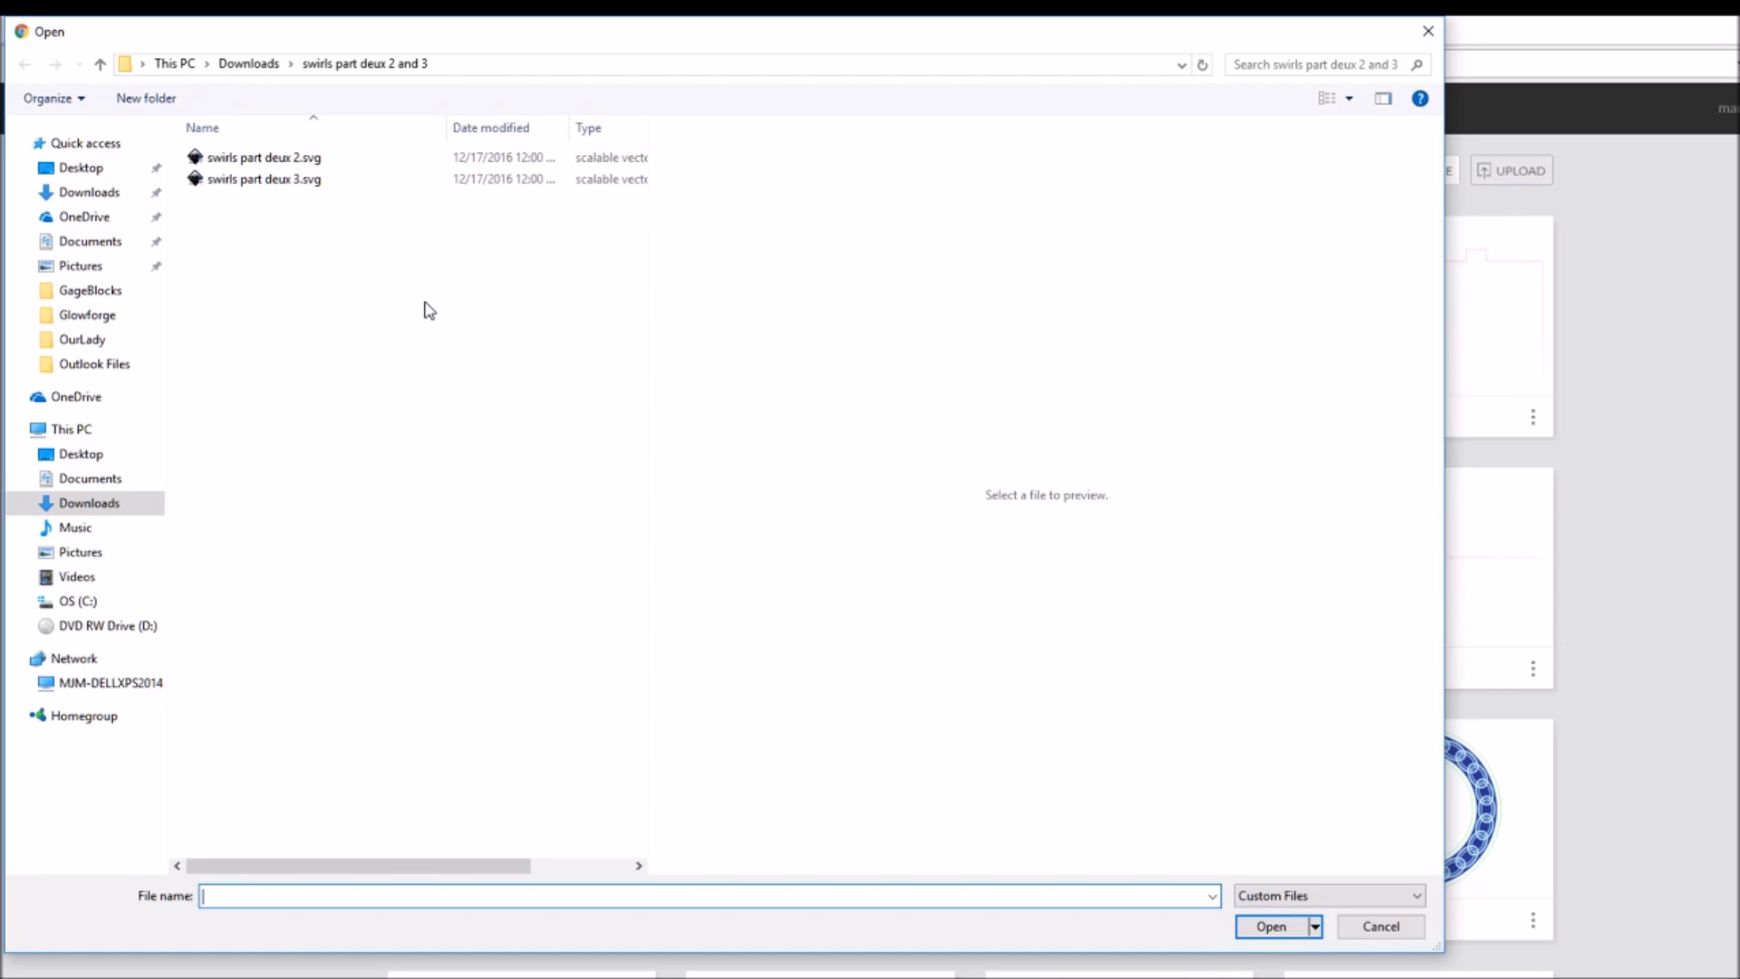
- Upload swirls part deux 2.svg from the Downloads folder as a new design
click(234, 163)
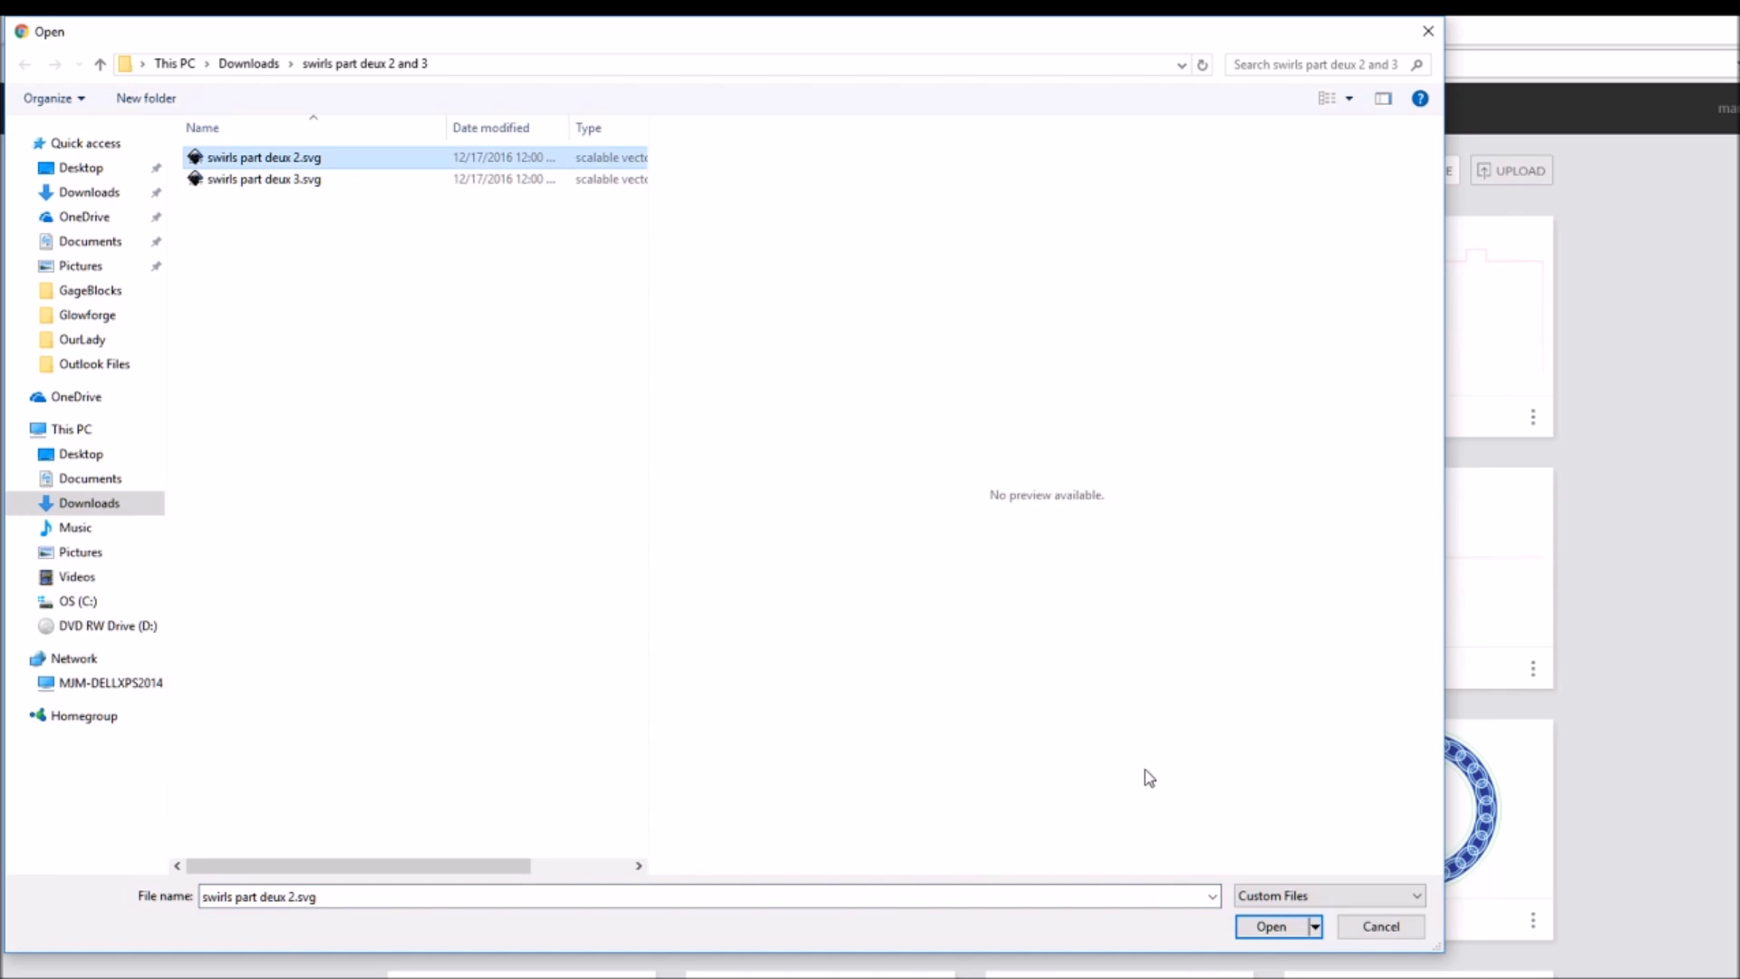
click(1272, 927)
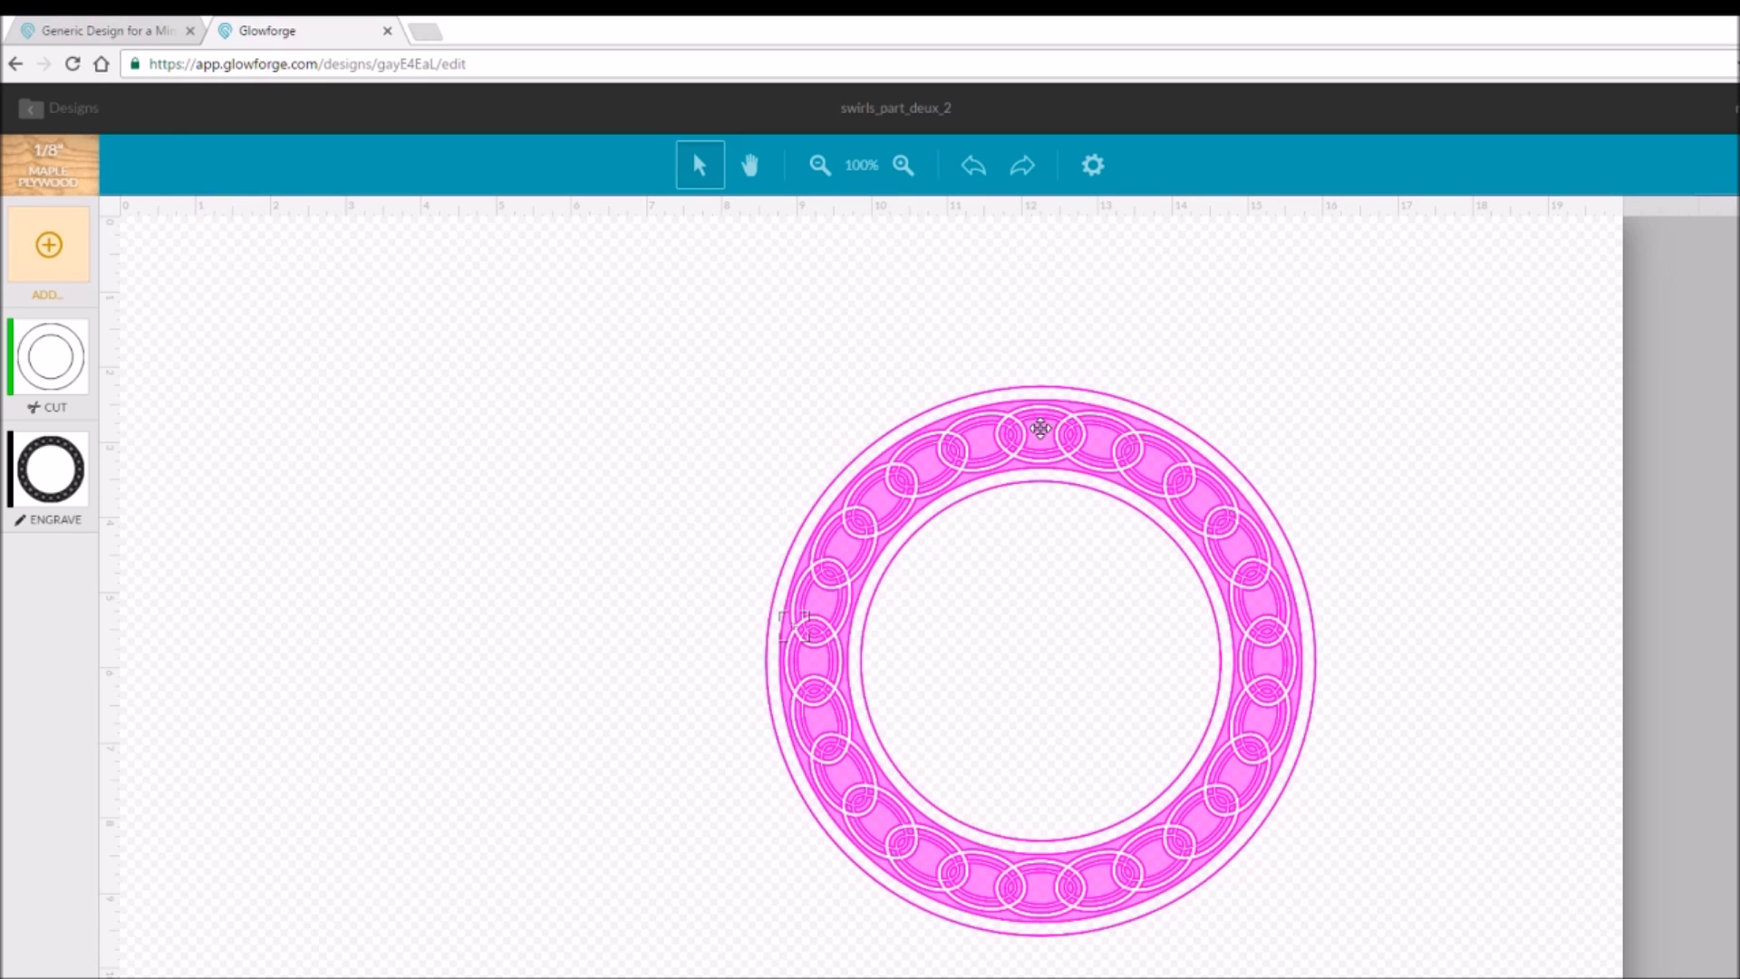
- Cycle through the open windows until OBS Studio is in front
key(alt+Tab)
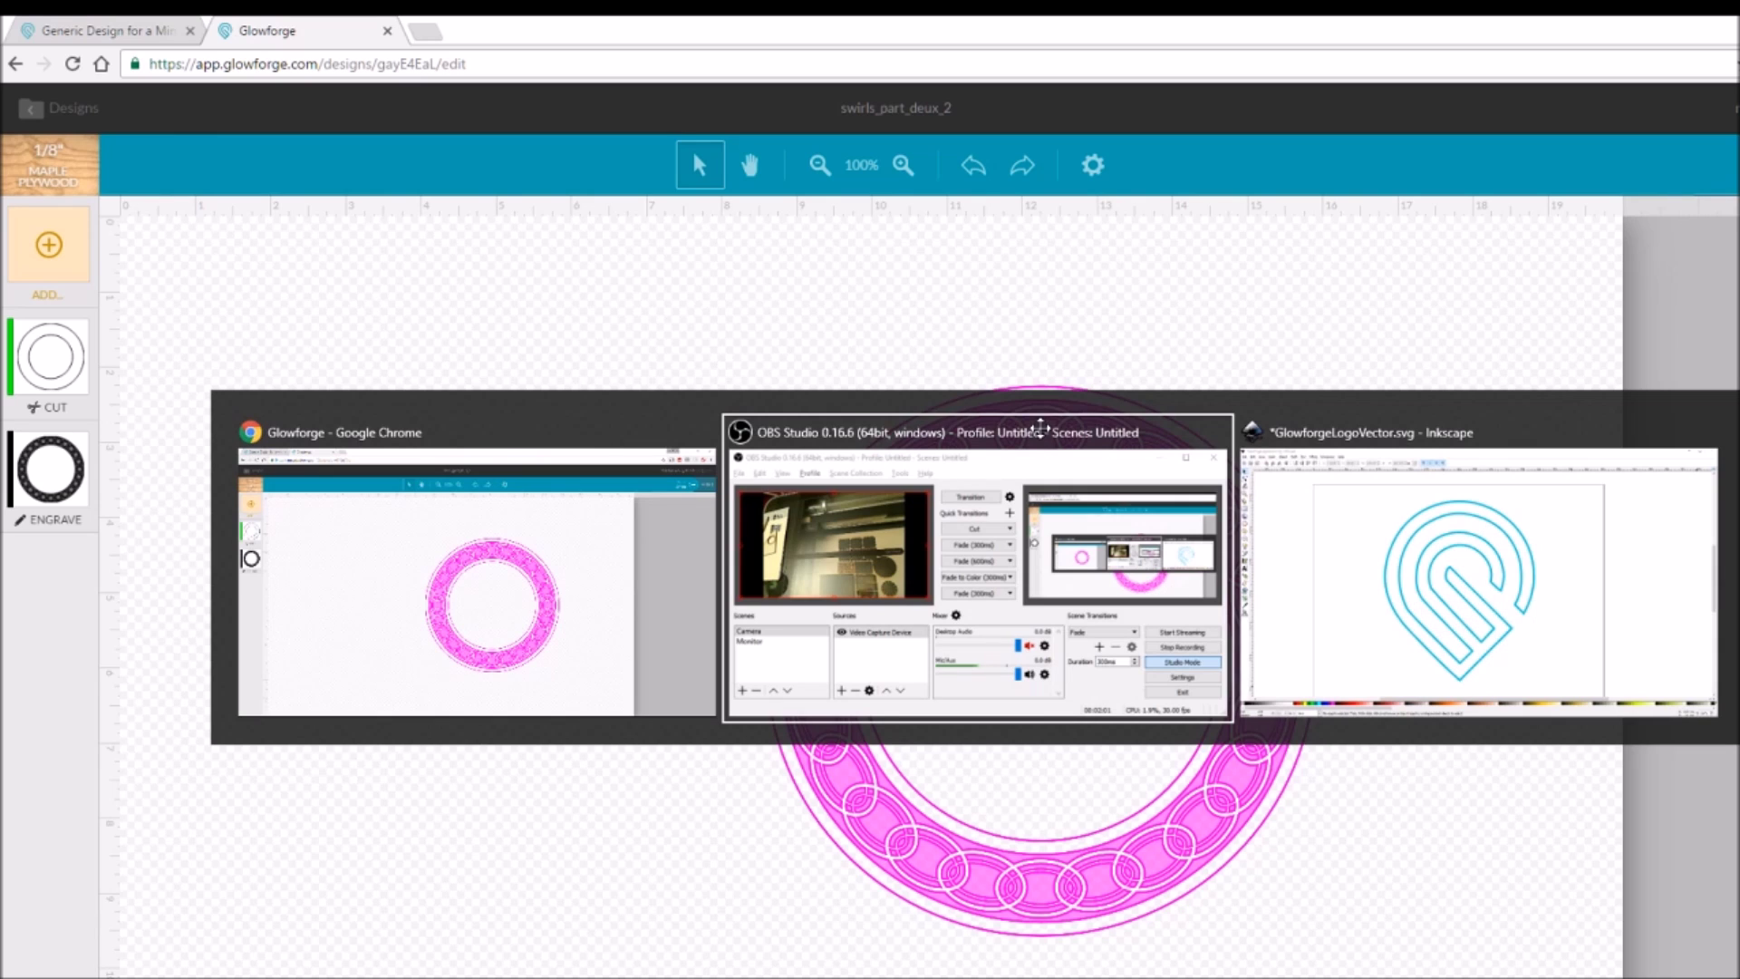
key(alt+Tab)
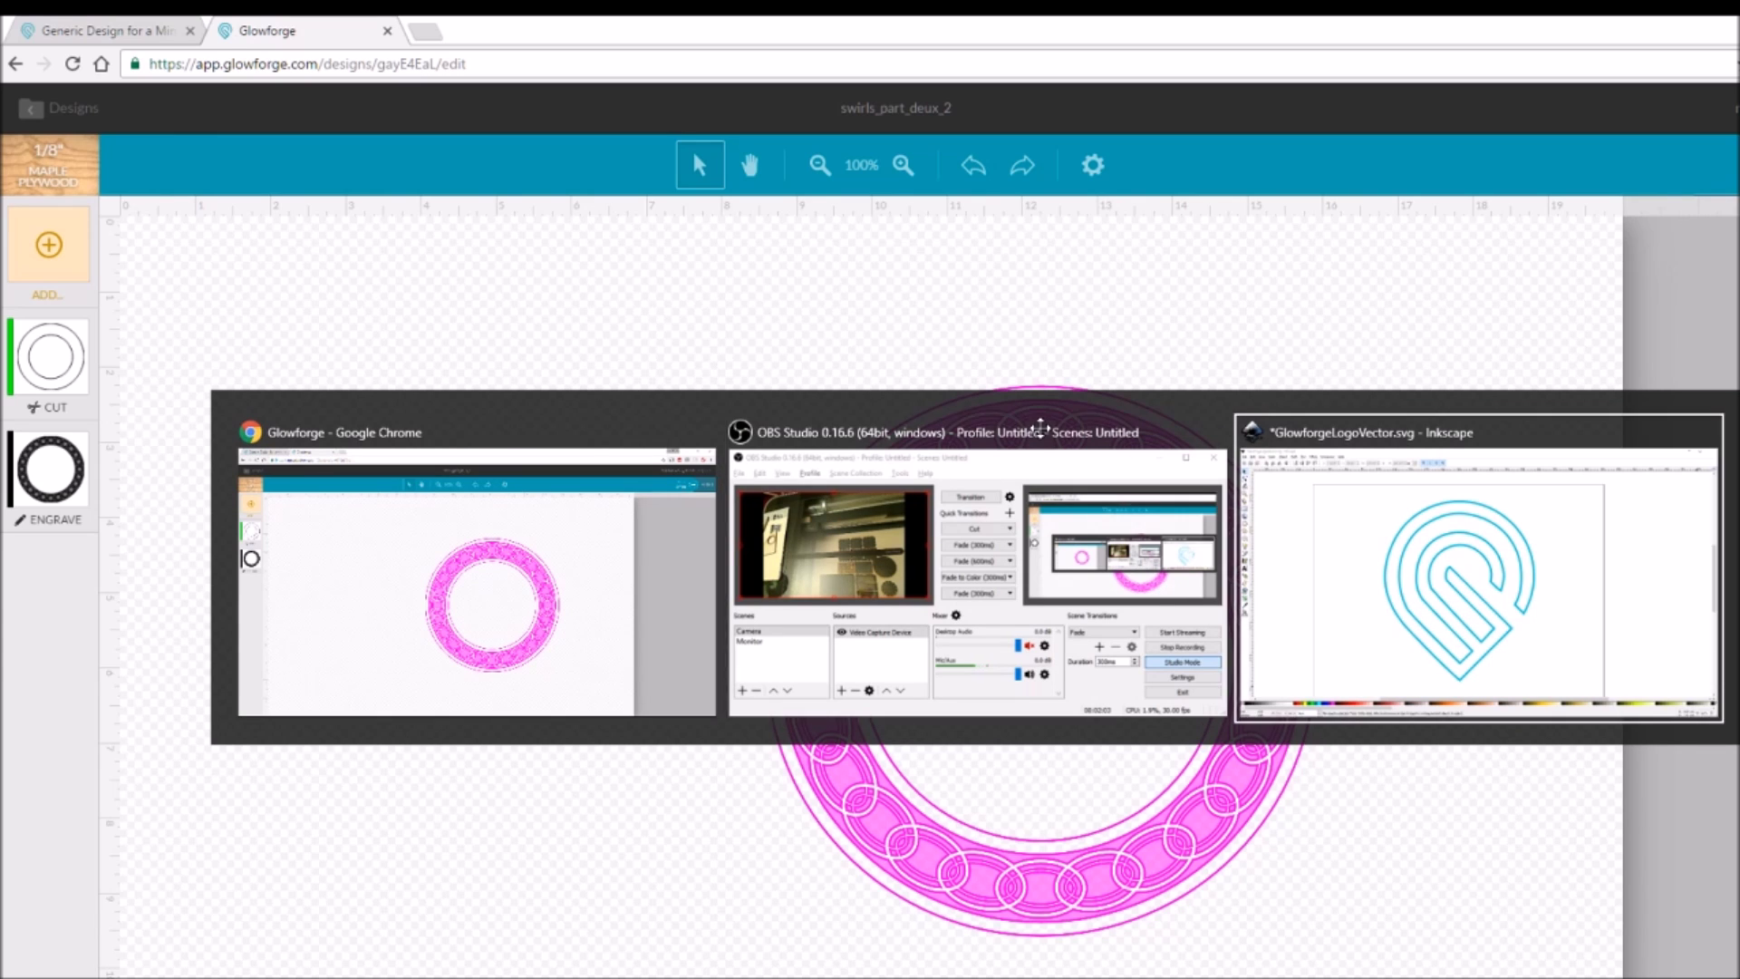
key(alt+Tab)
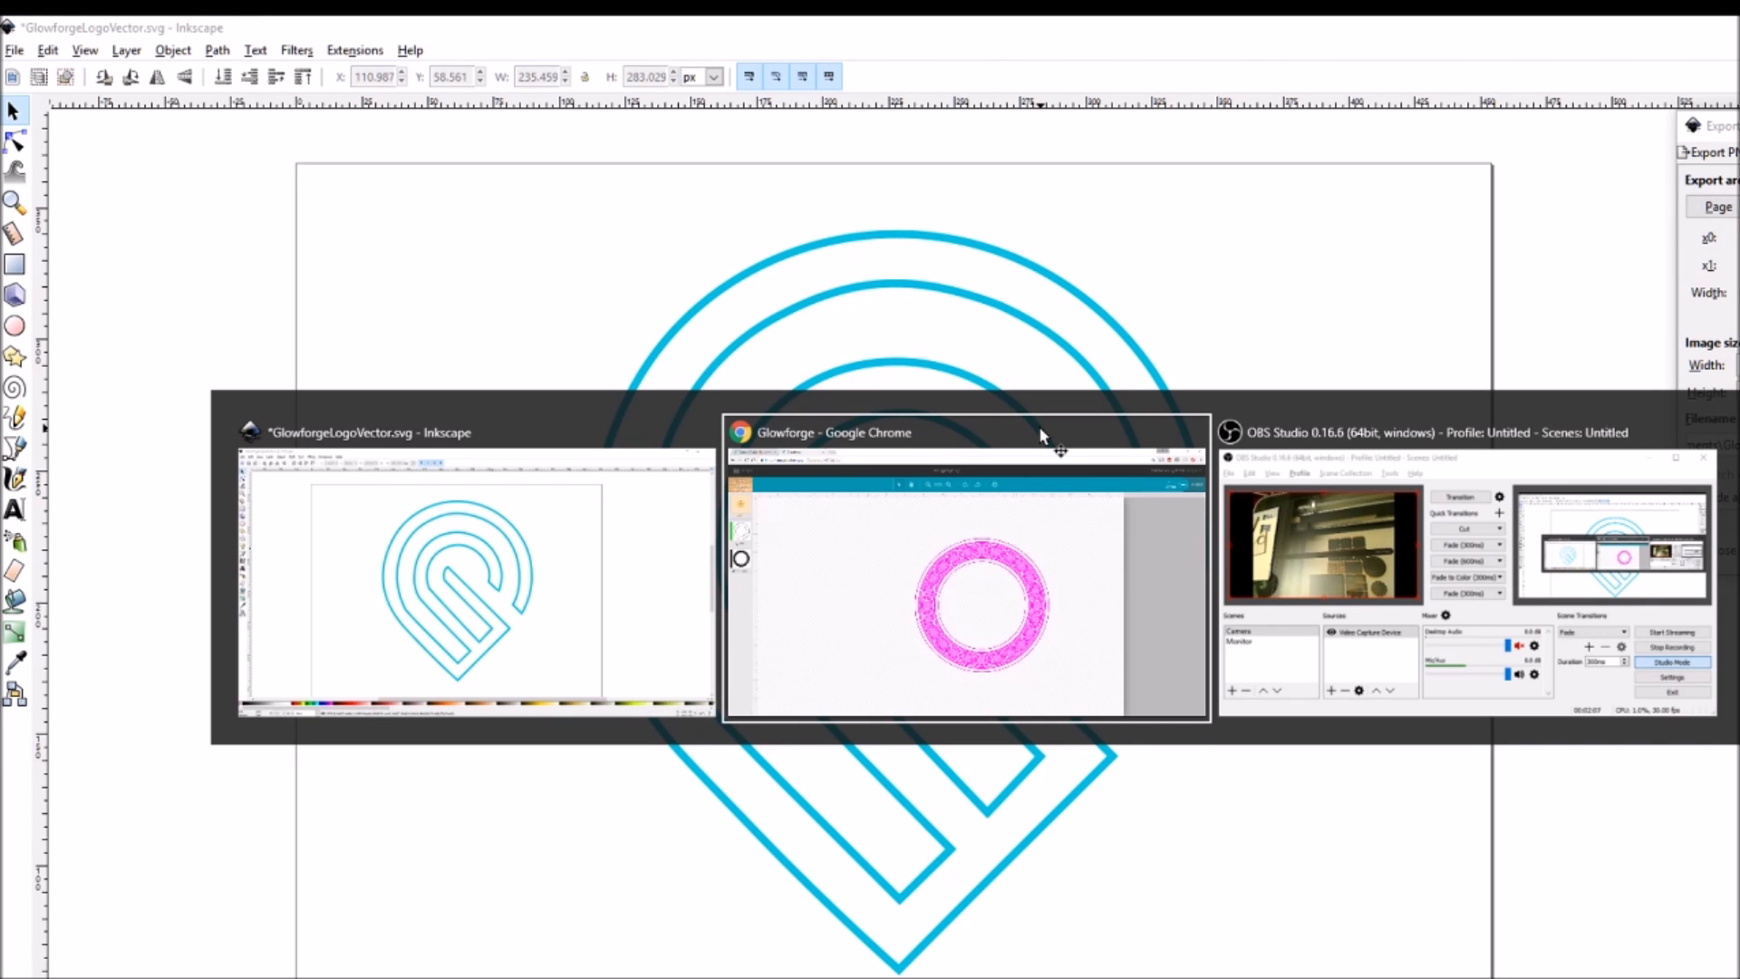
key(alt+Tab)
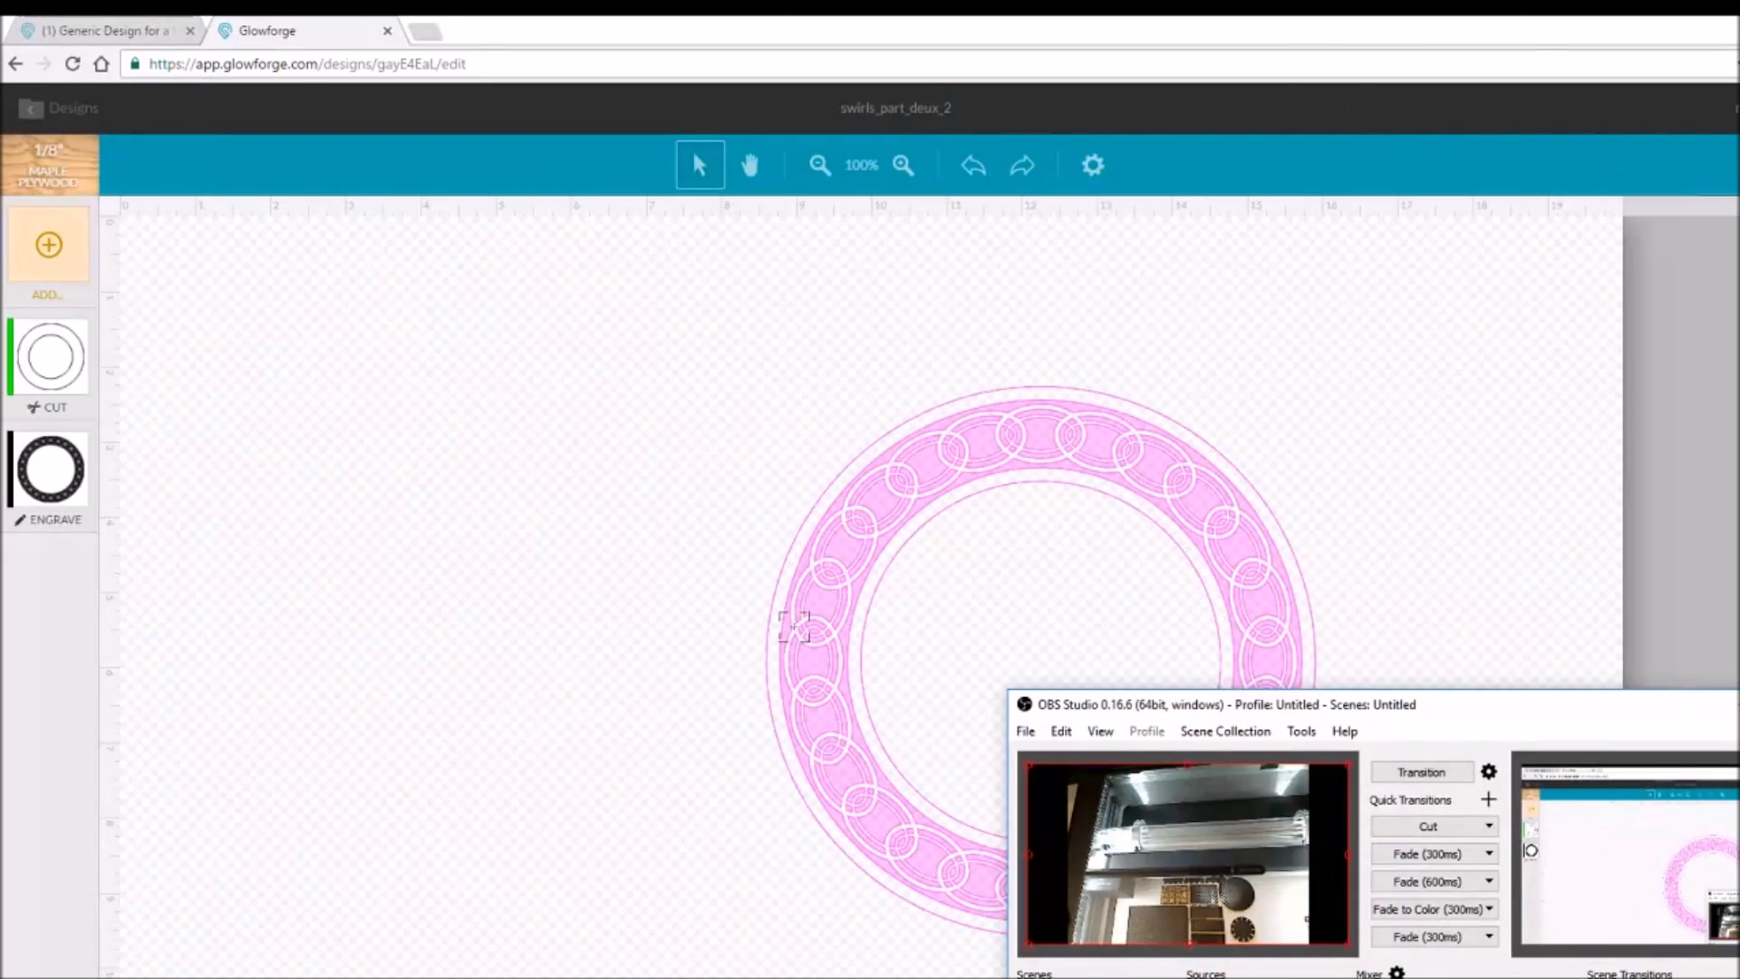
- Minimize OBS and bring up the Refresh bed image option from the toolbar gear
click(785, 960)
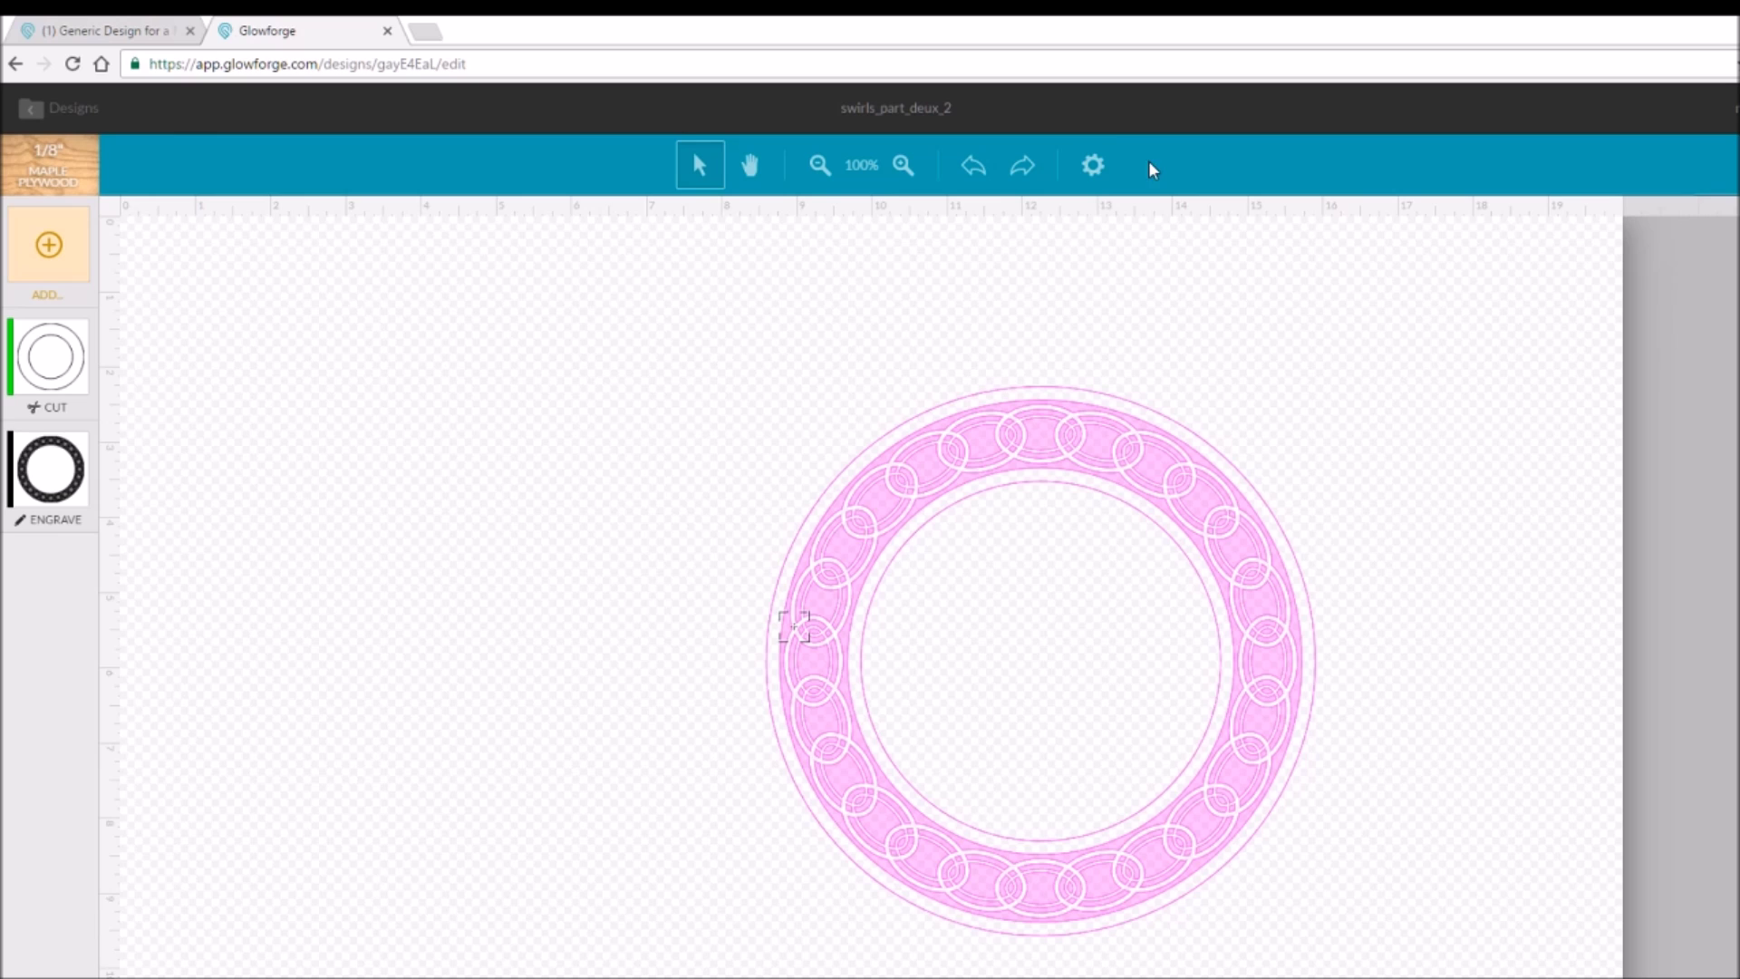
click(1094, 167)
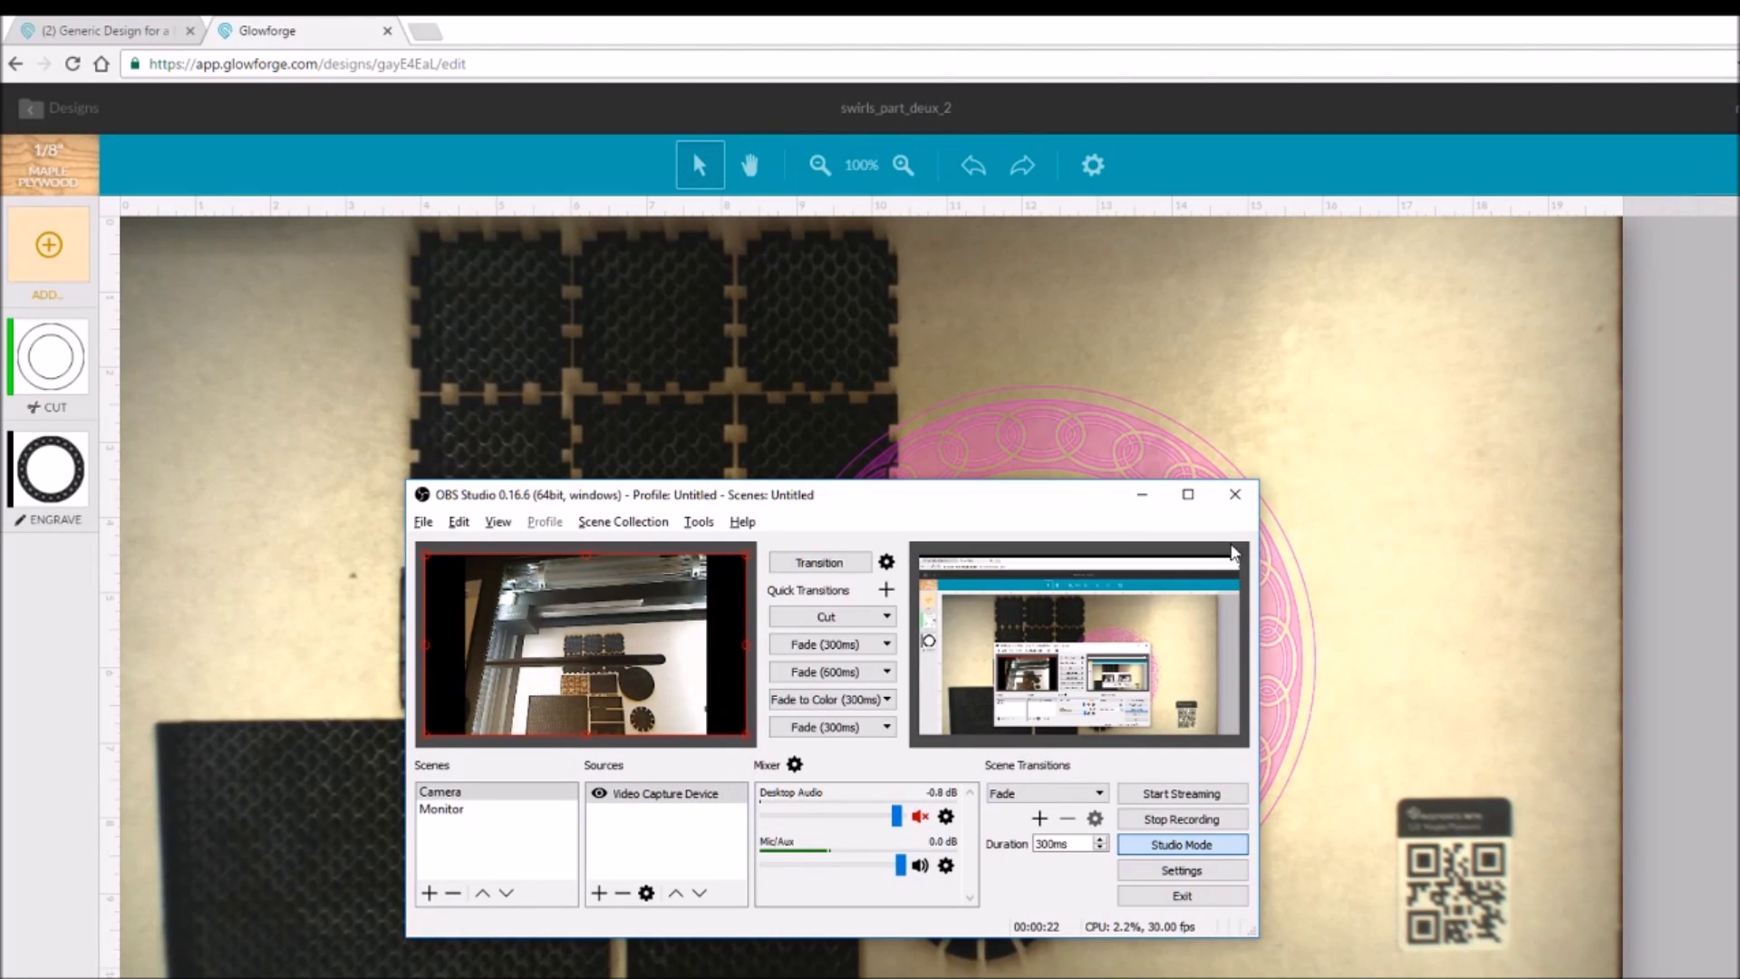
- Minimize the OBS Studio window to fully reveal the ring over the bed photo
click(1142, 494)
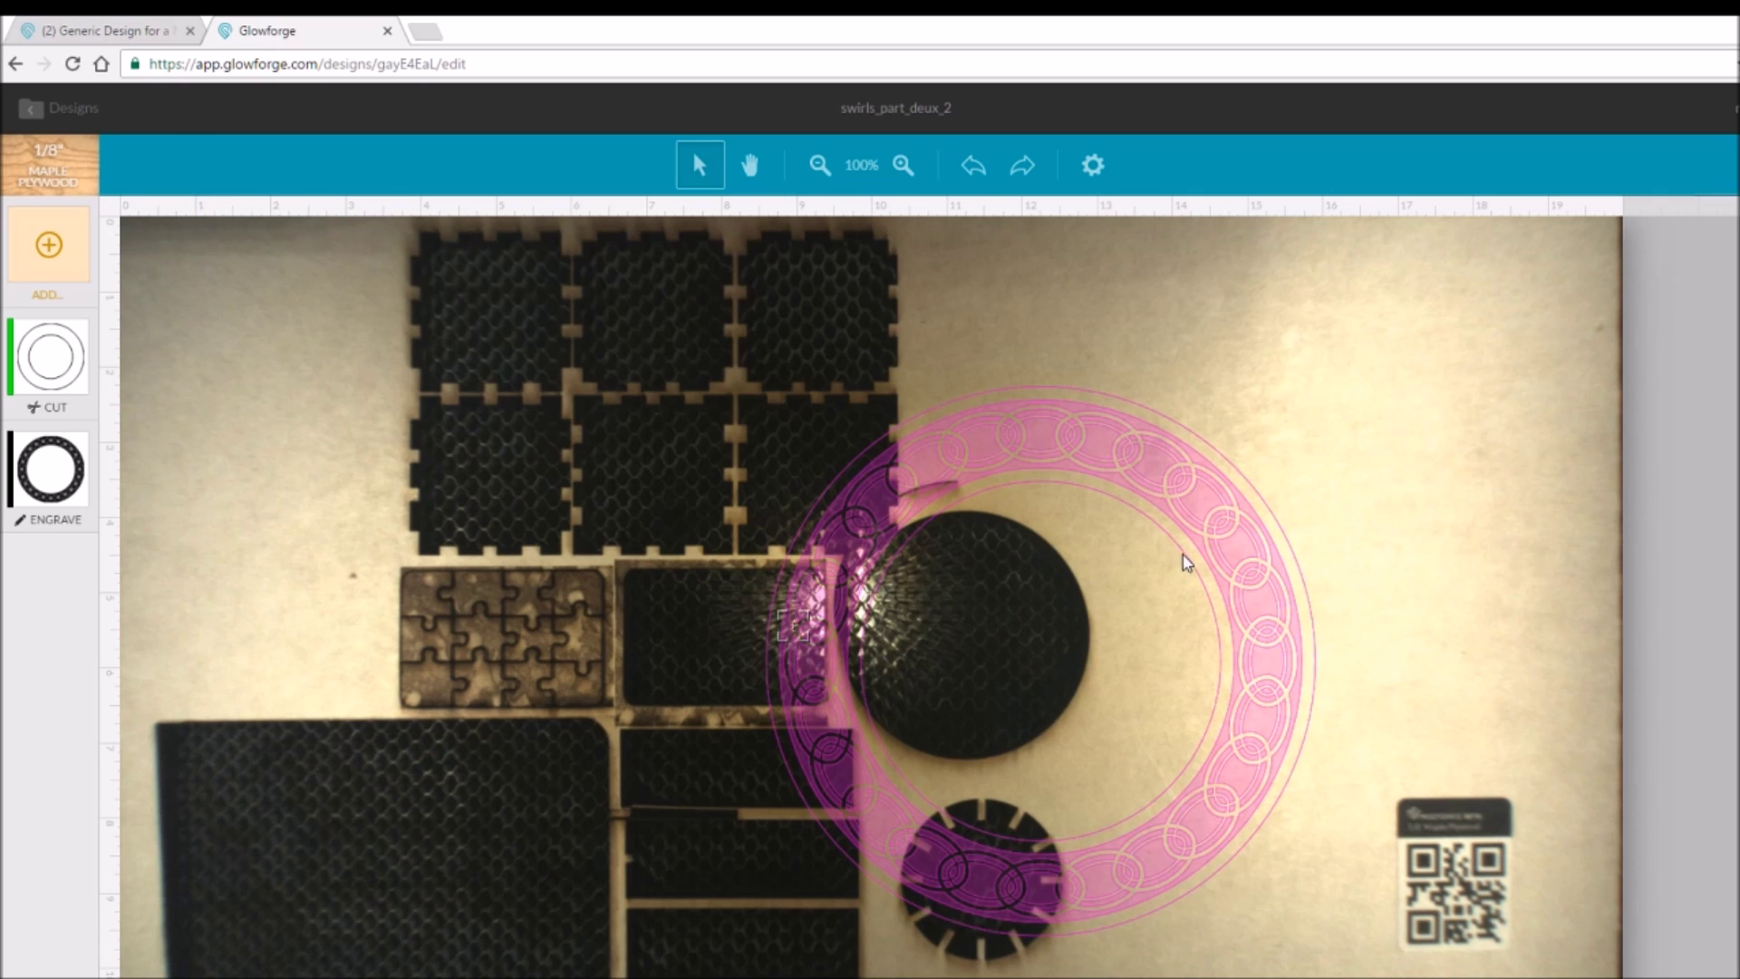
- Place the ring on the bed's right side over the round piece and view the CUT step's settings
drag(1190, 530, 1146, 370)
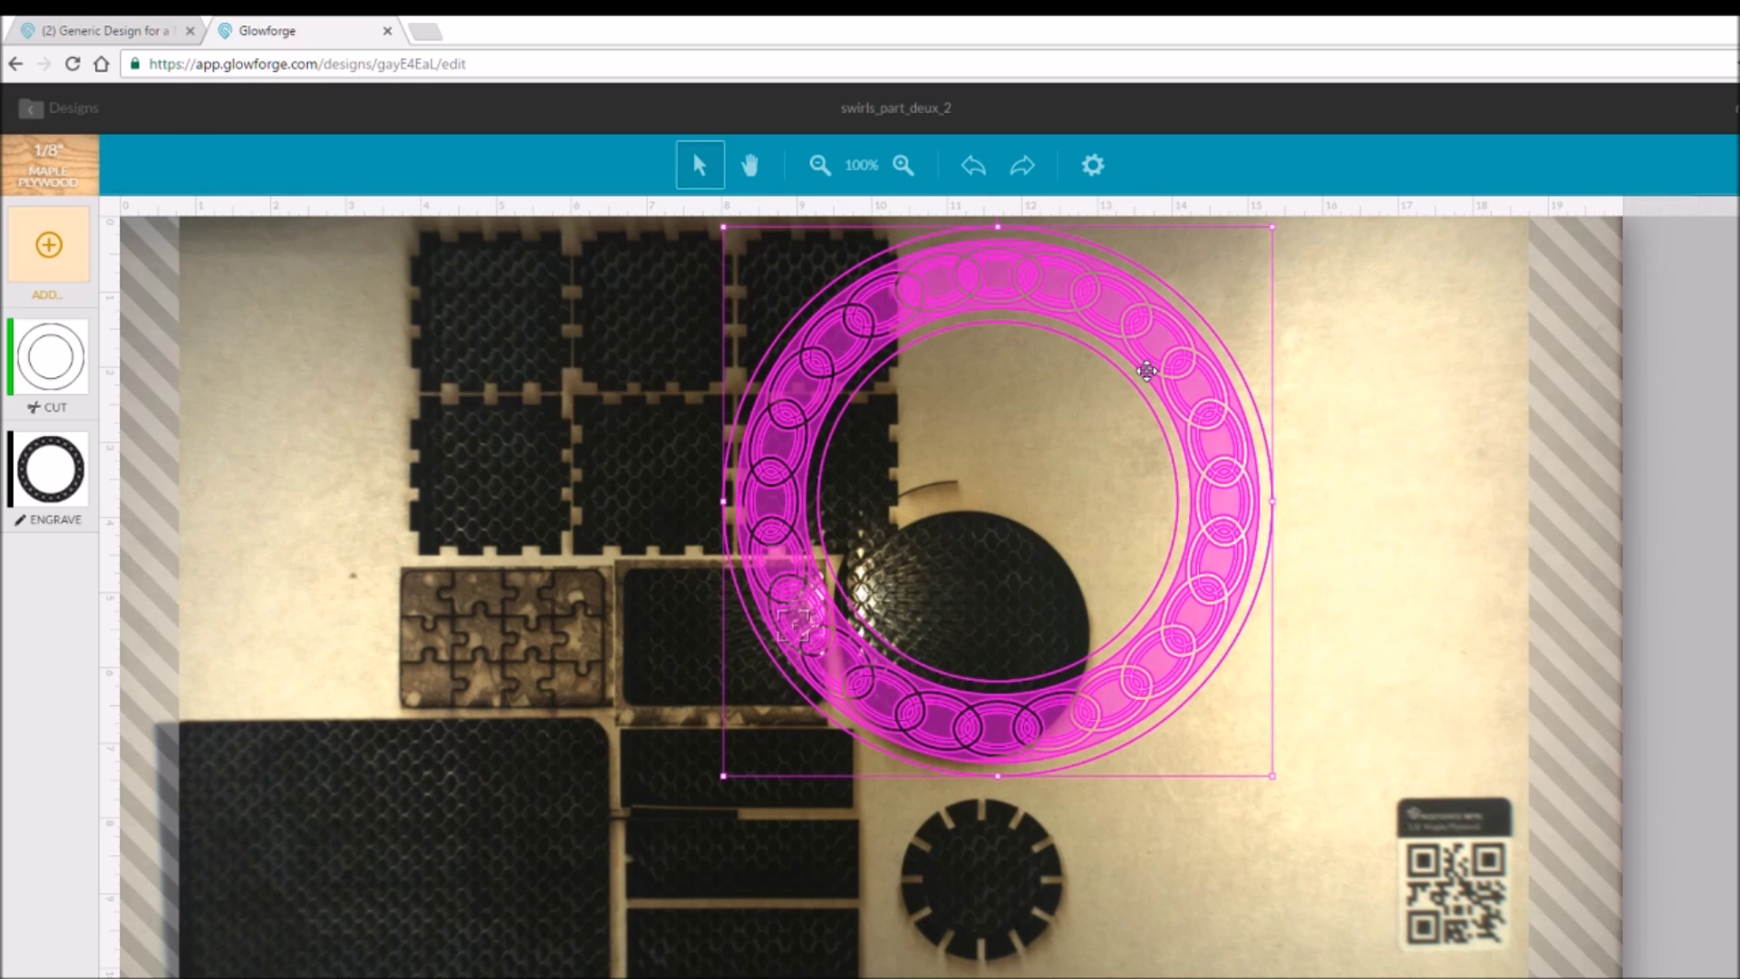
drag(1147, 370, 1322, 459)
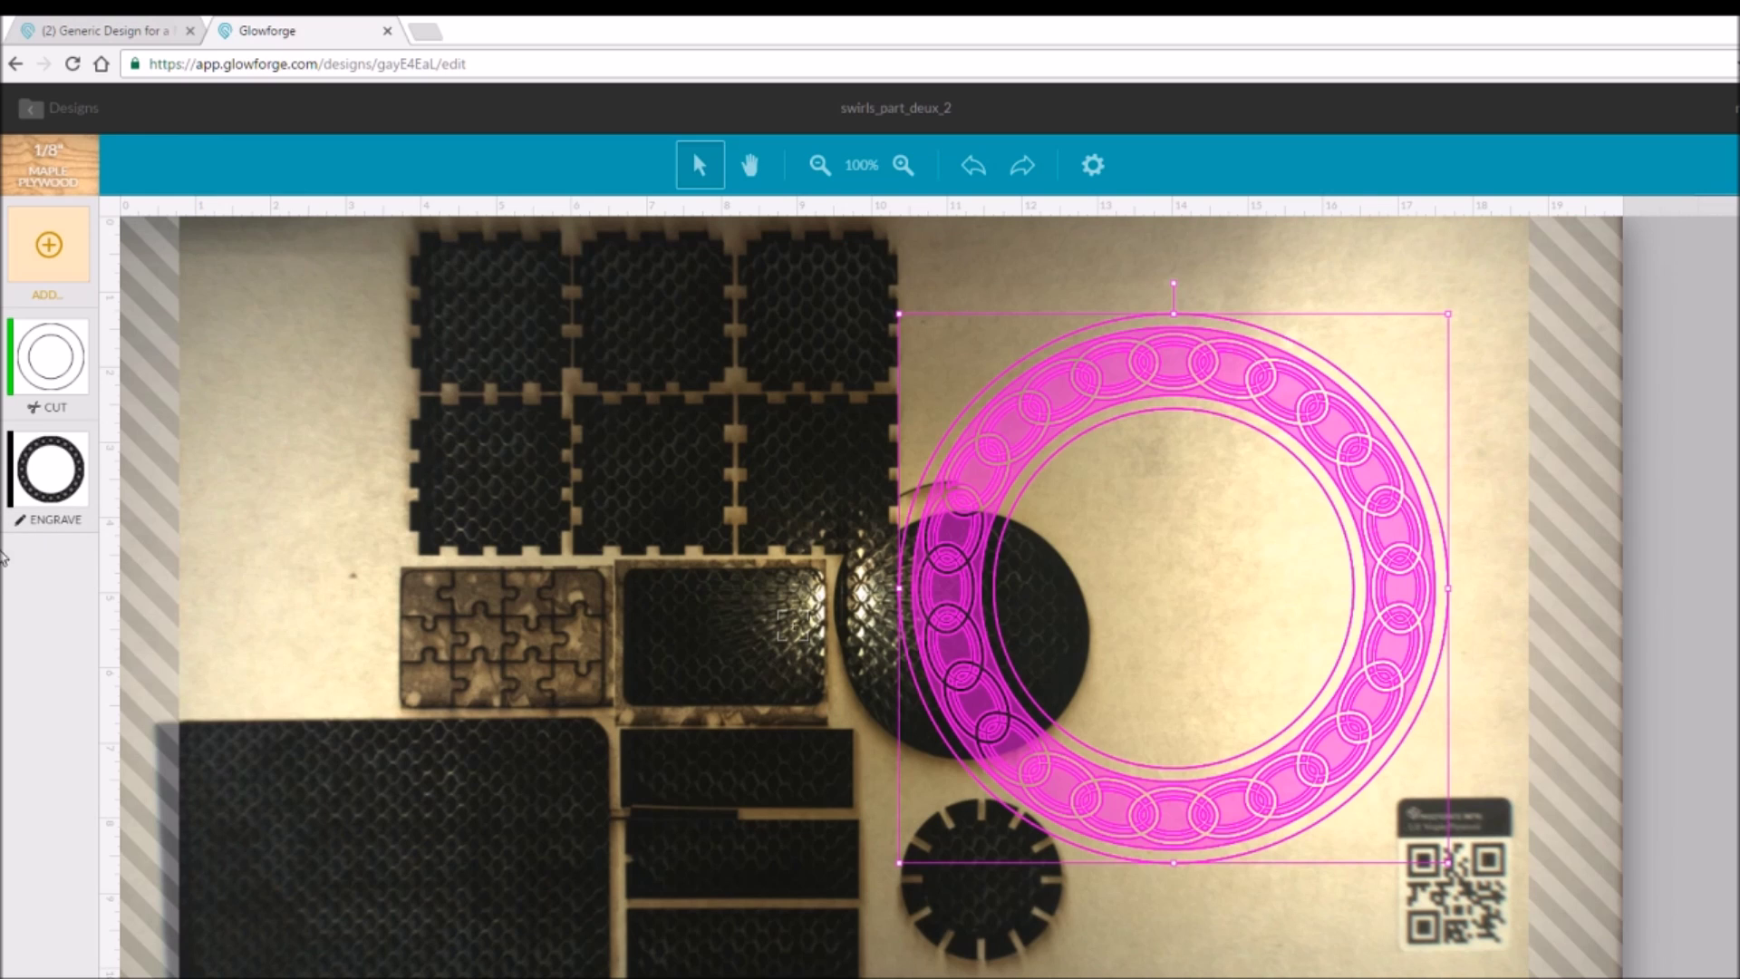
click(33, 370)
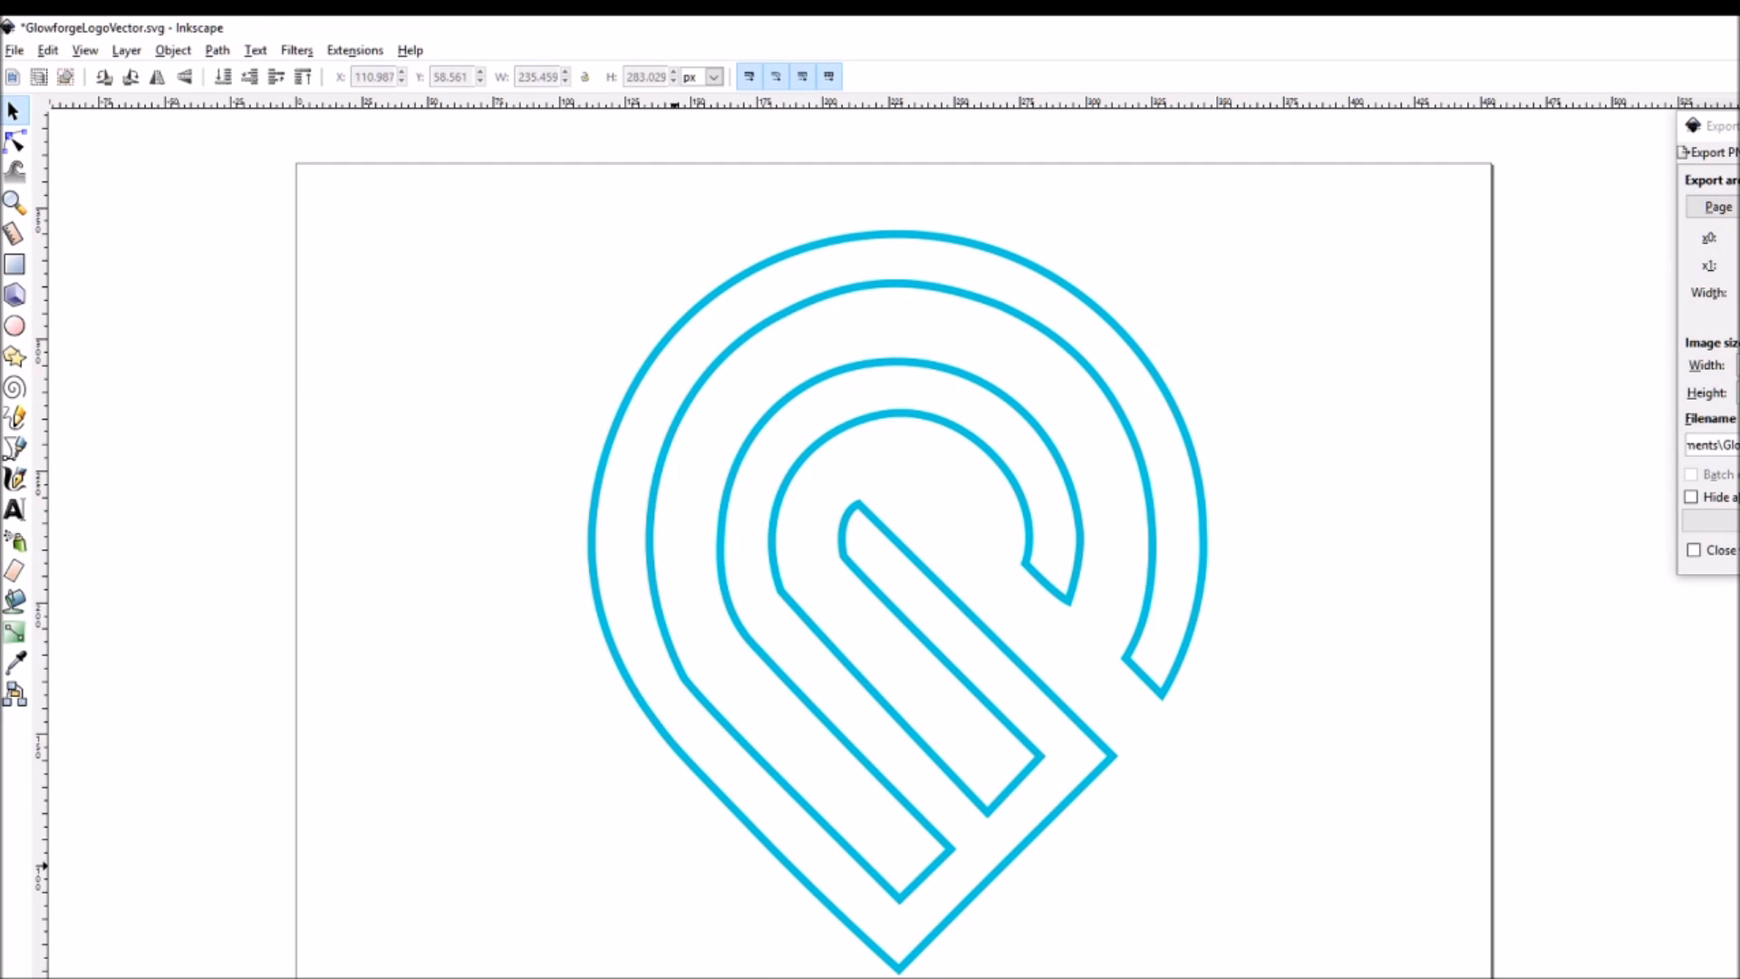
- Leave Inkscape and return to the swirls_part_deux_2 design in Chrome
key(alt+Tab)
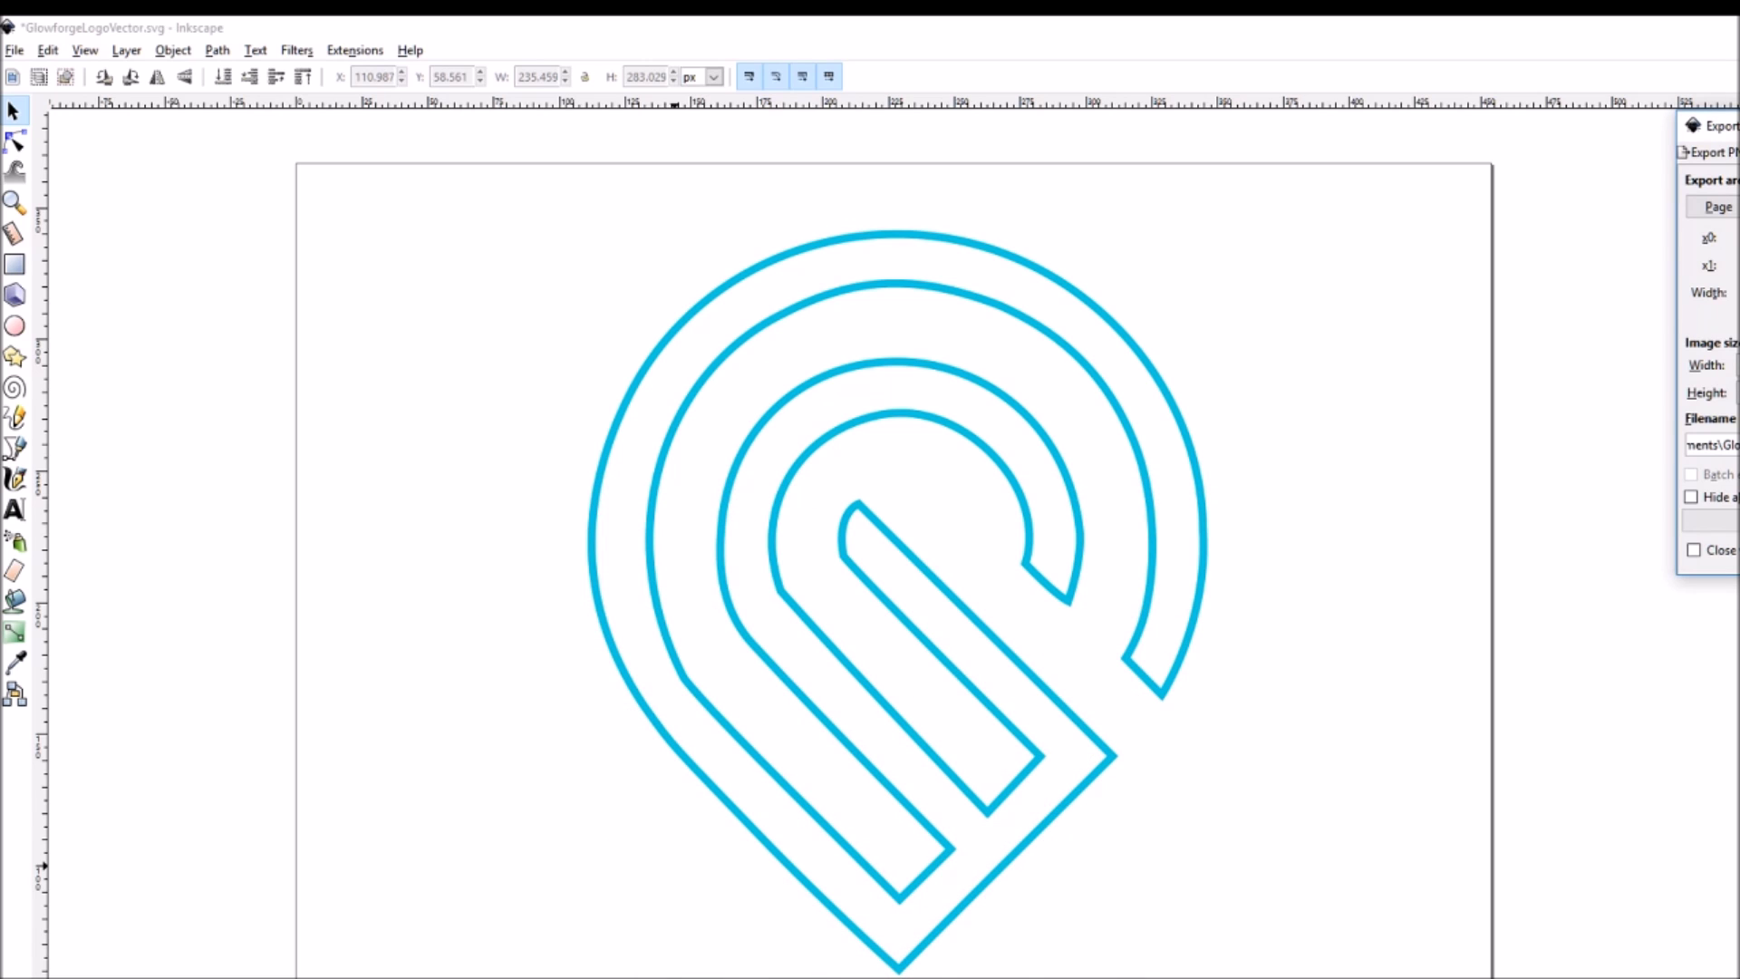
key(alt+Tab)
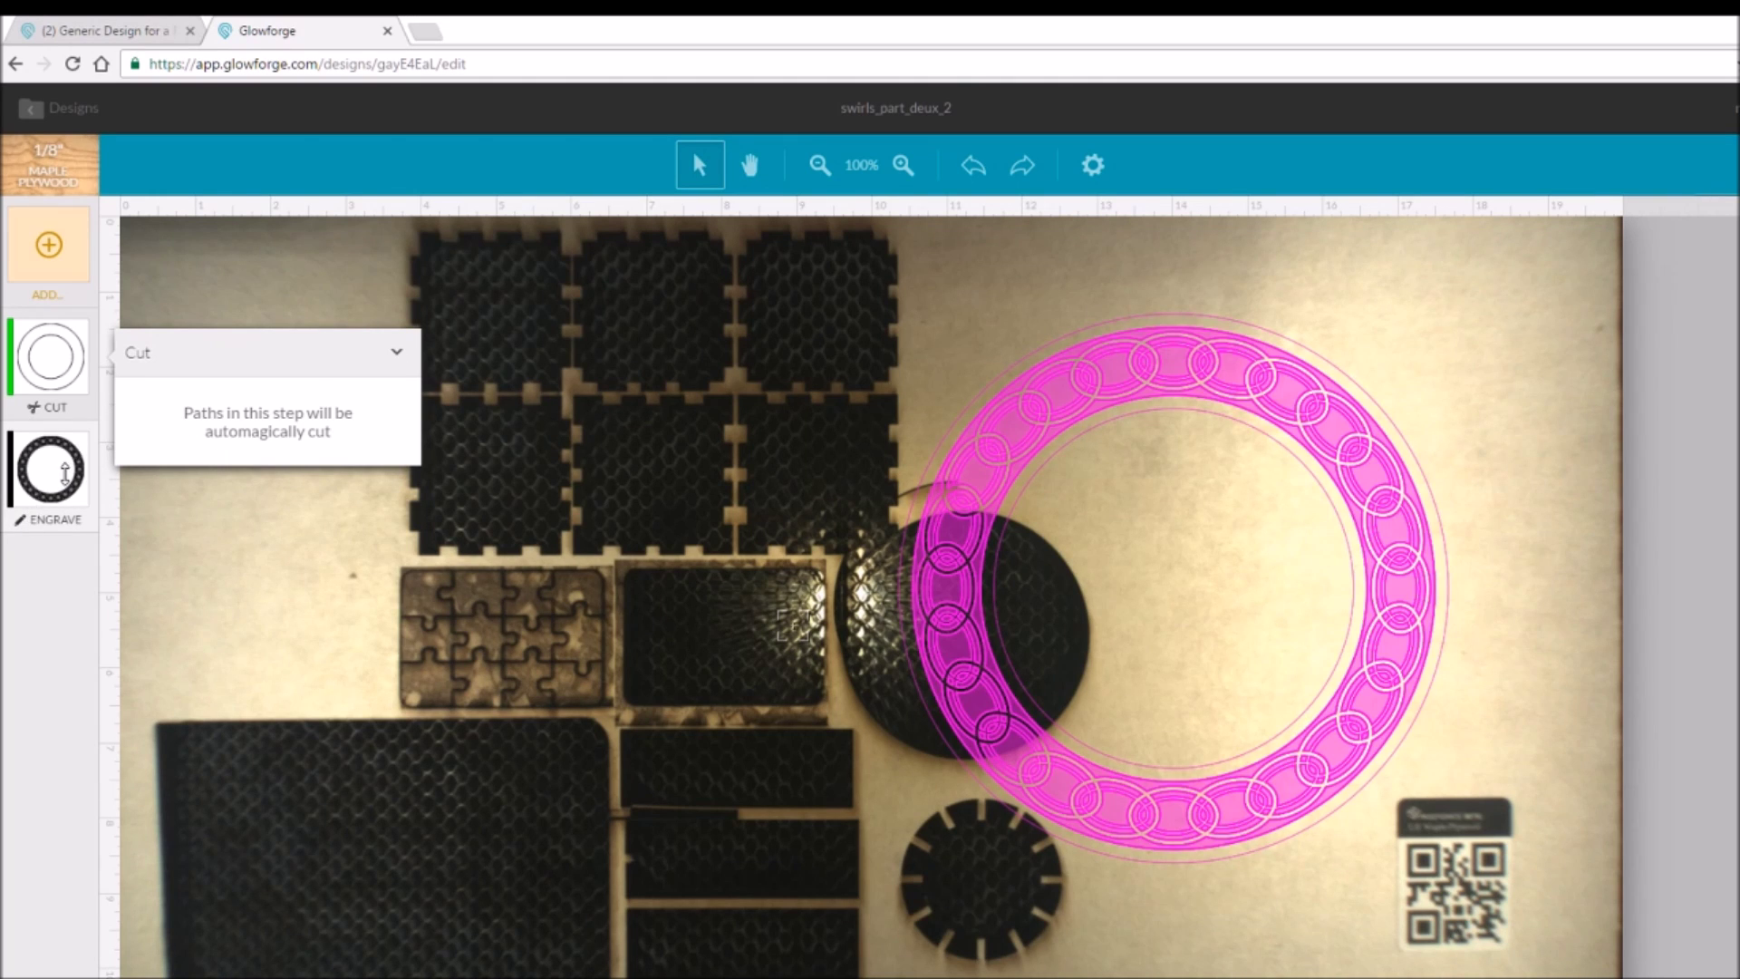
- Set the ENGRAVE step to the middle of the three available shades
click(64, 472)
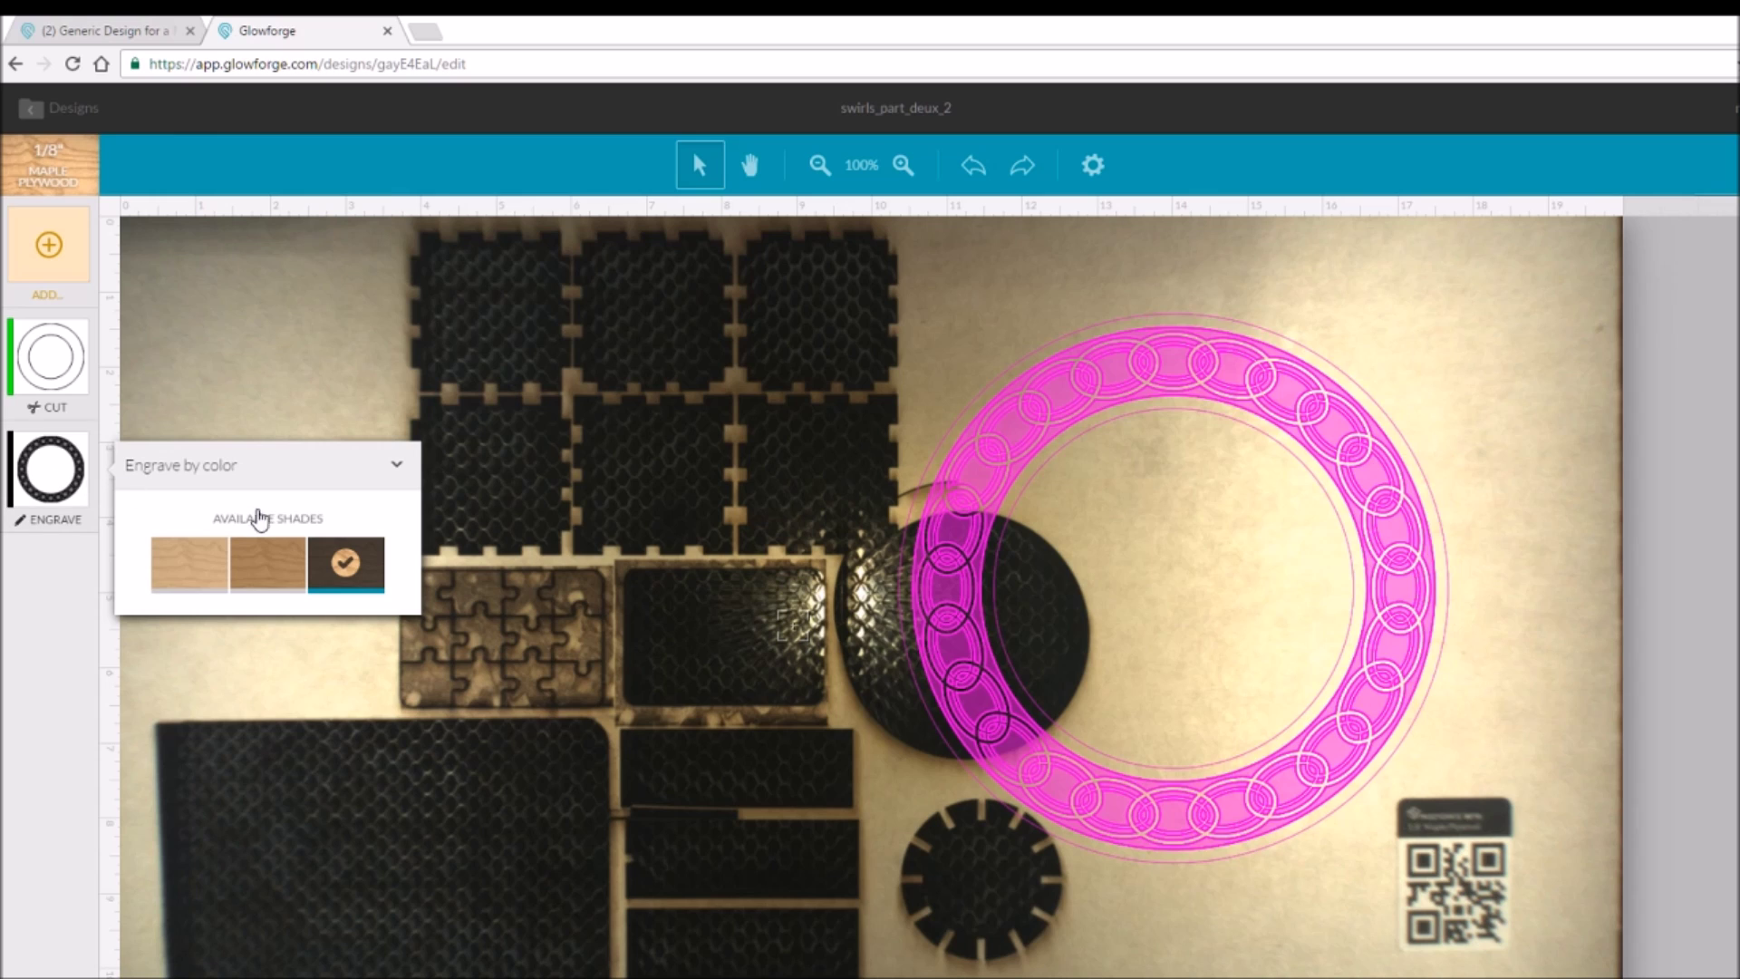
click(260, 575)
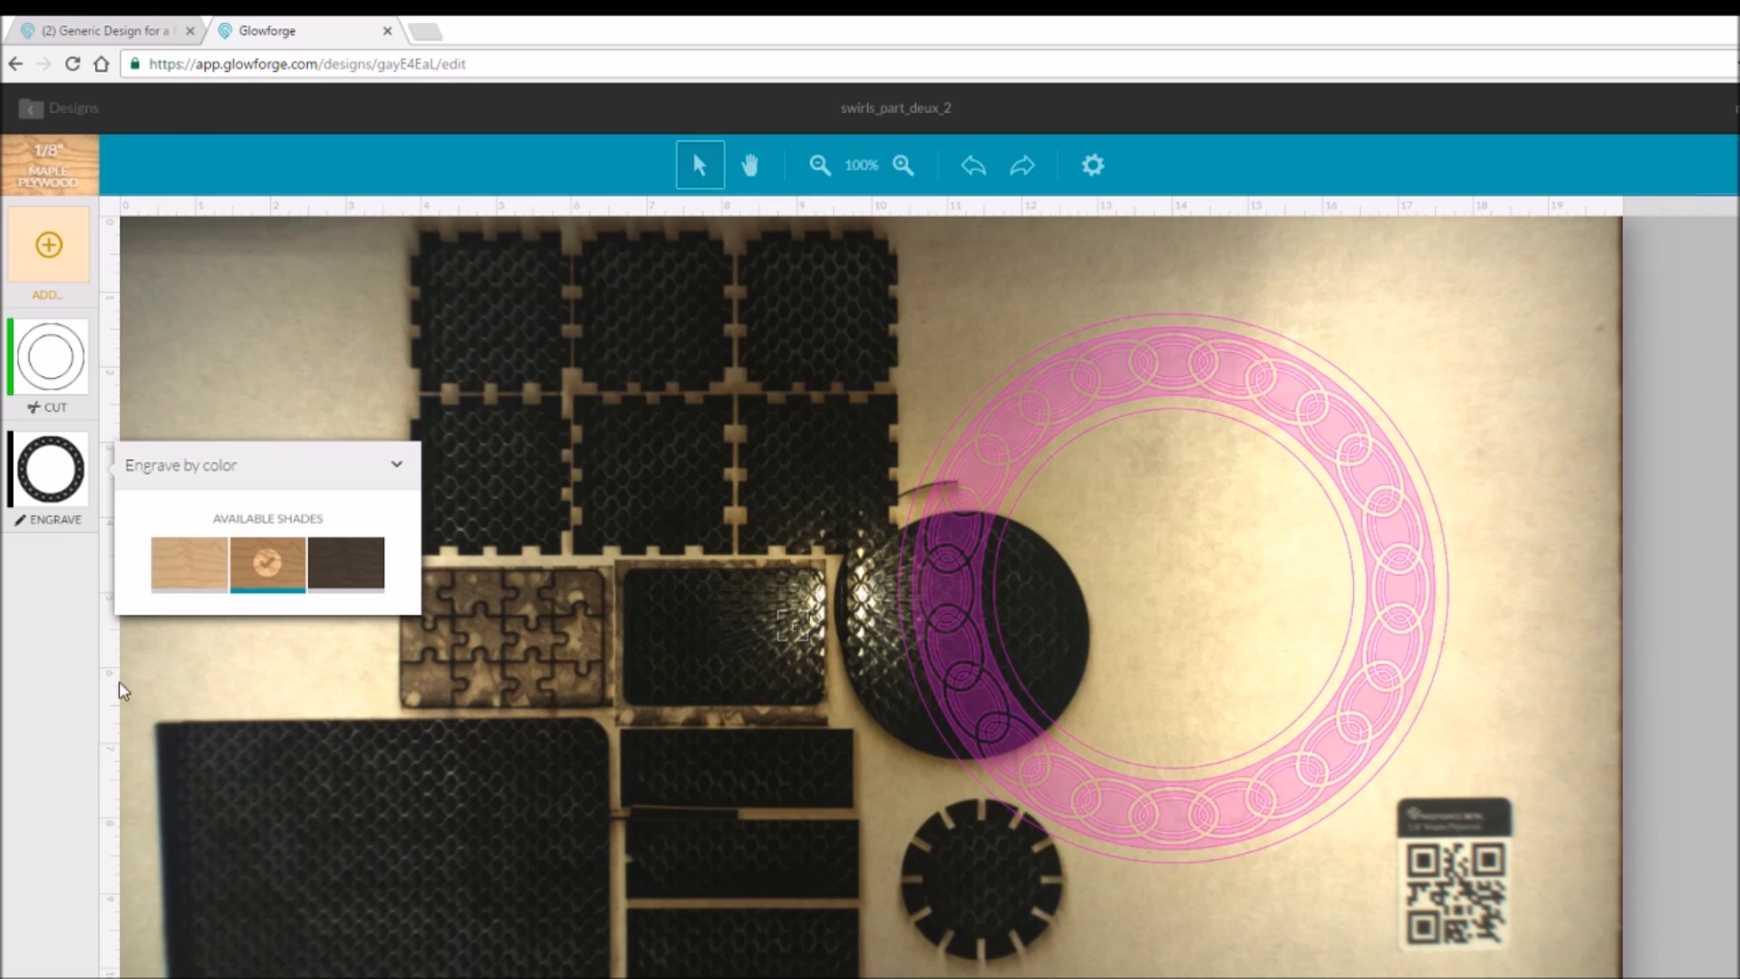
click(45, 630)
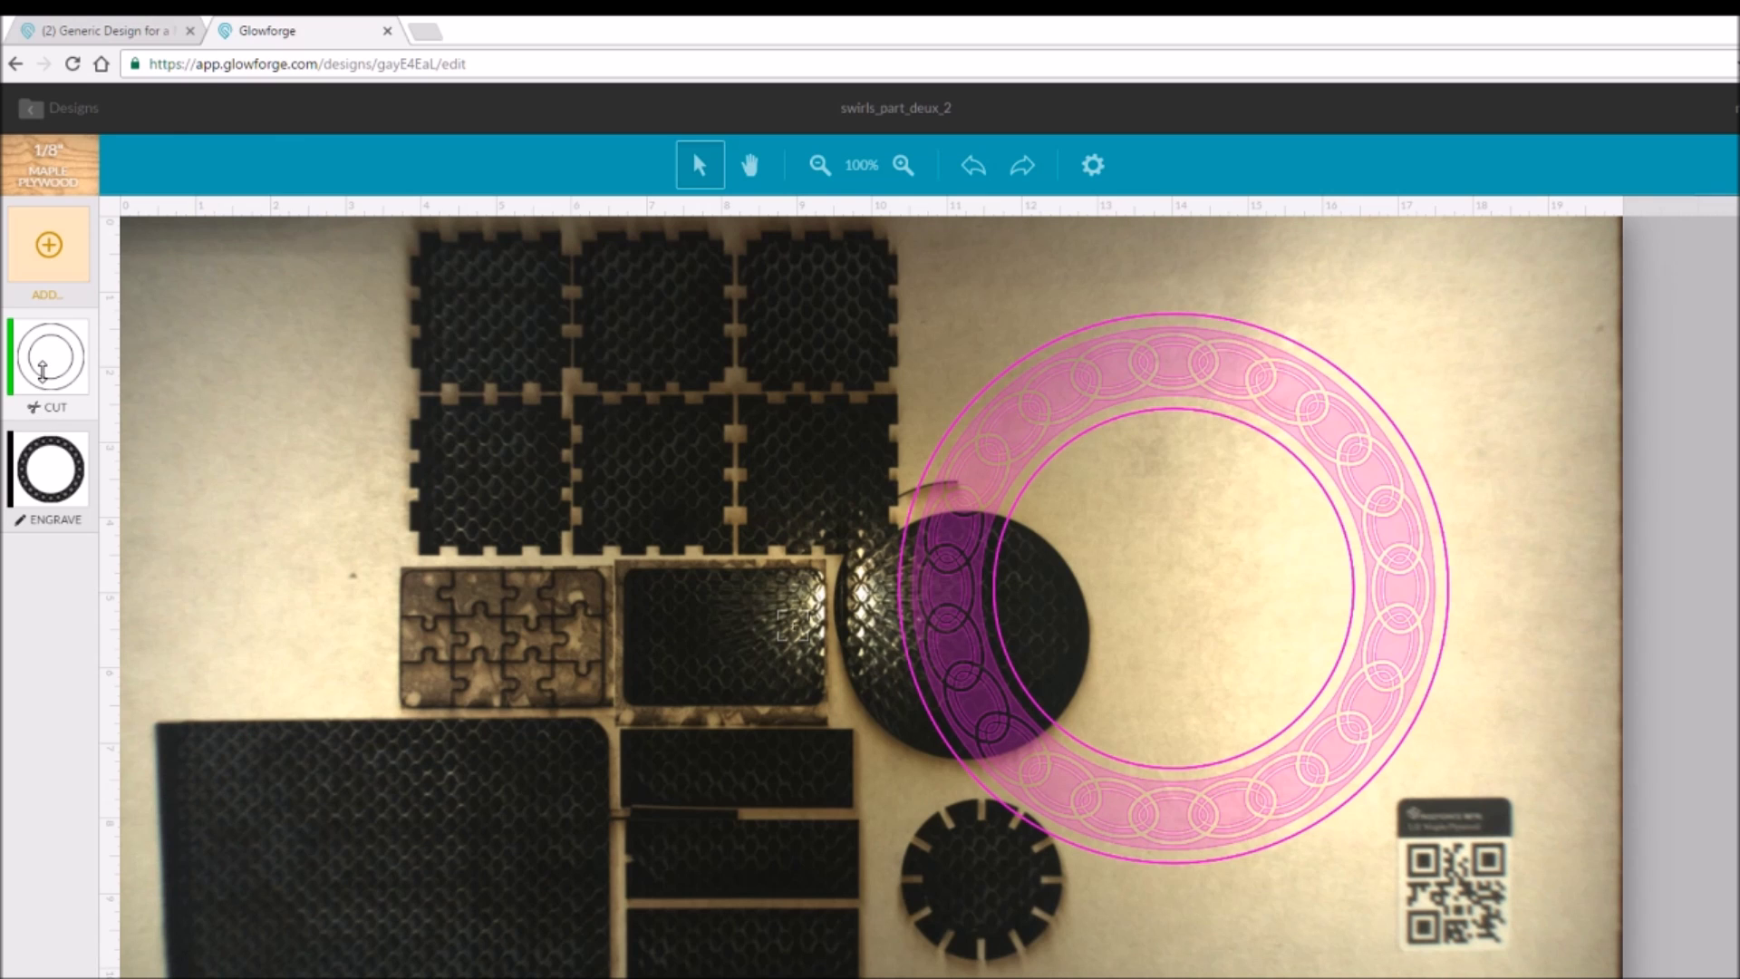
- Zoom out to 67% and shrink the ring into the space beside the QR code card
click(818, 168)
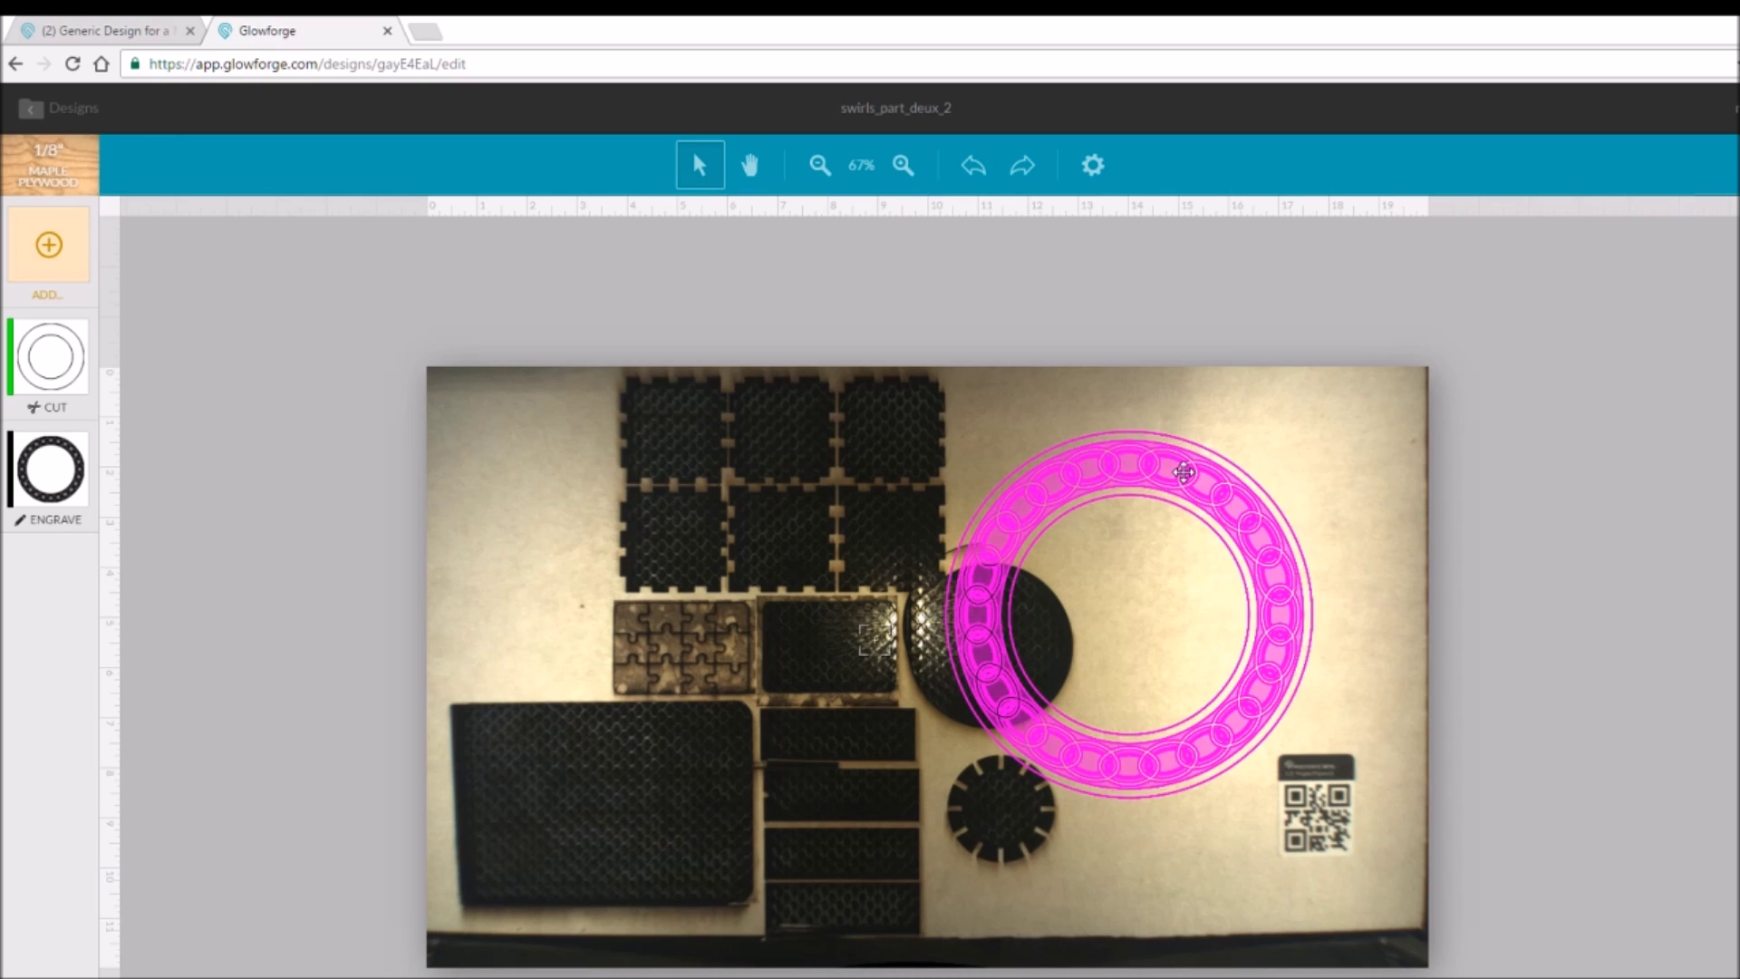
click(1269, 457)
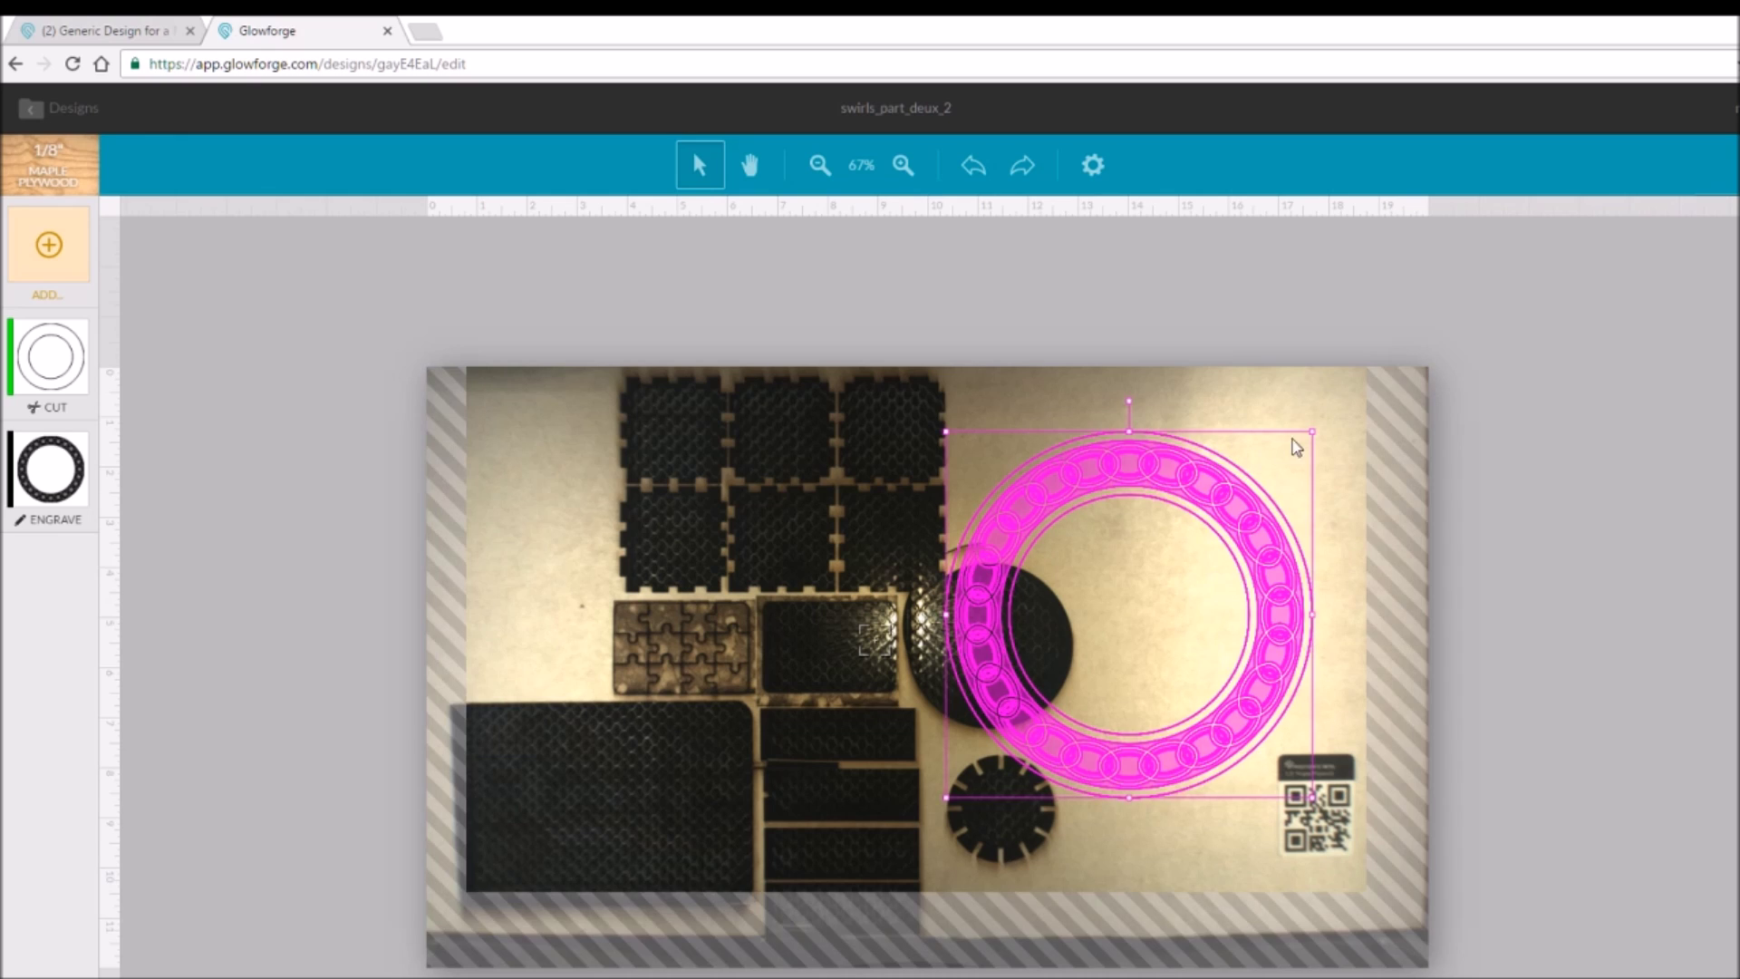
drag(1307, 430, 1206, 680)
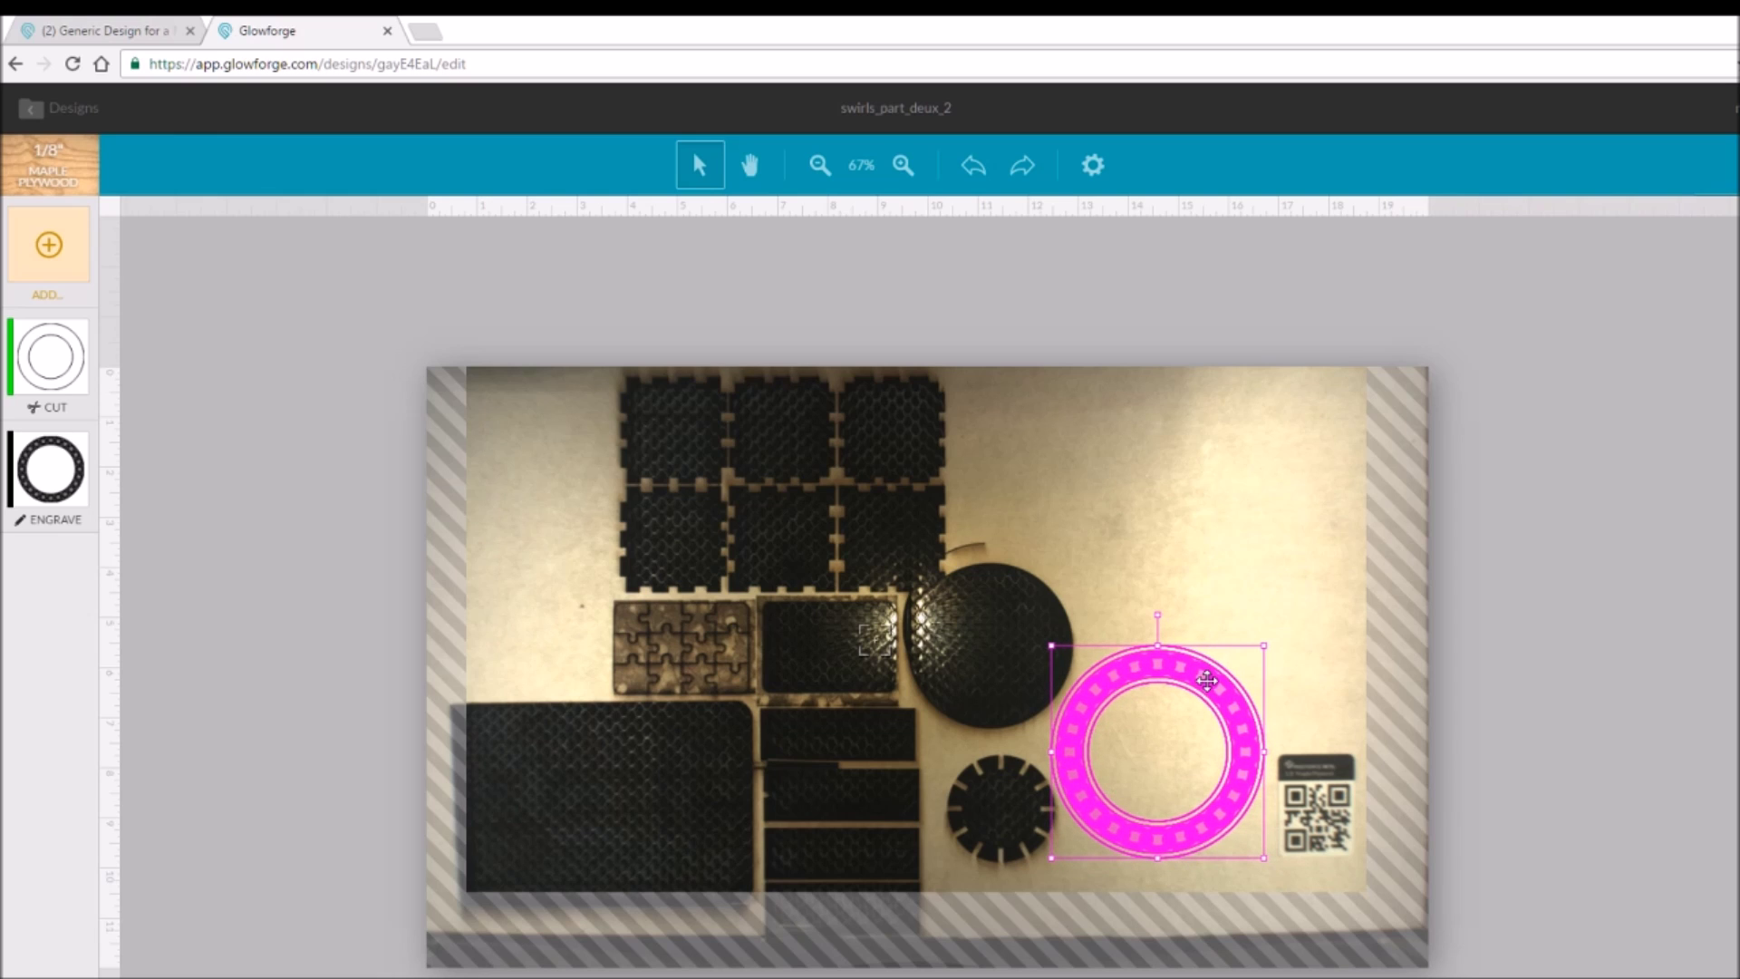
click(1208, 565)
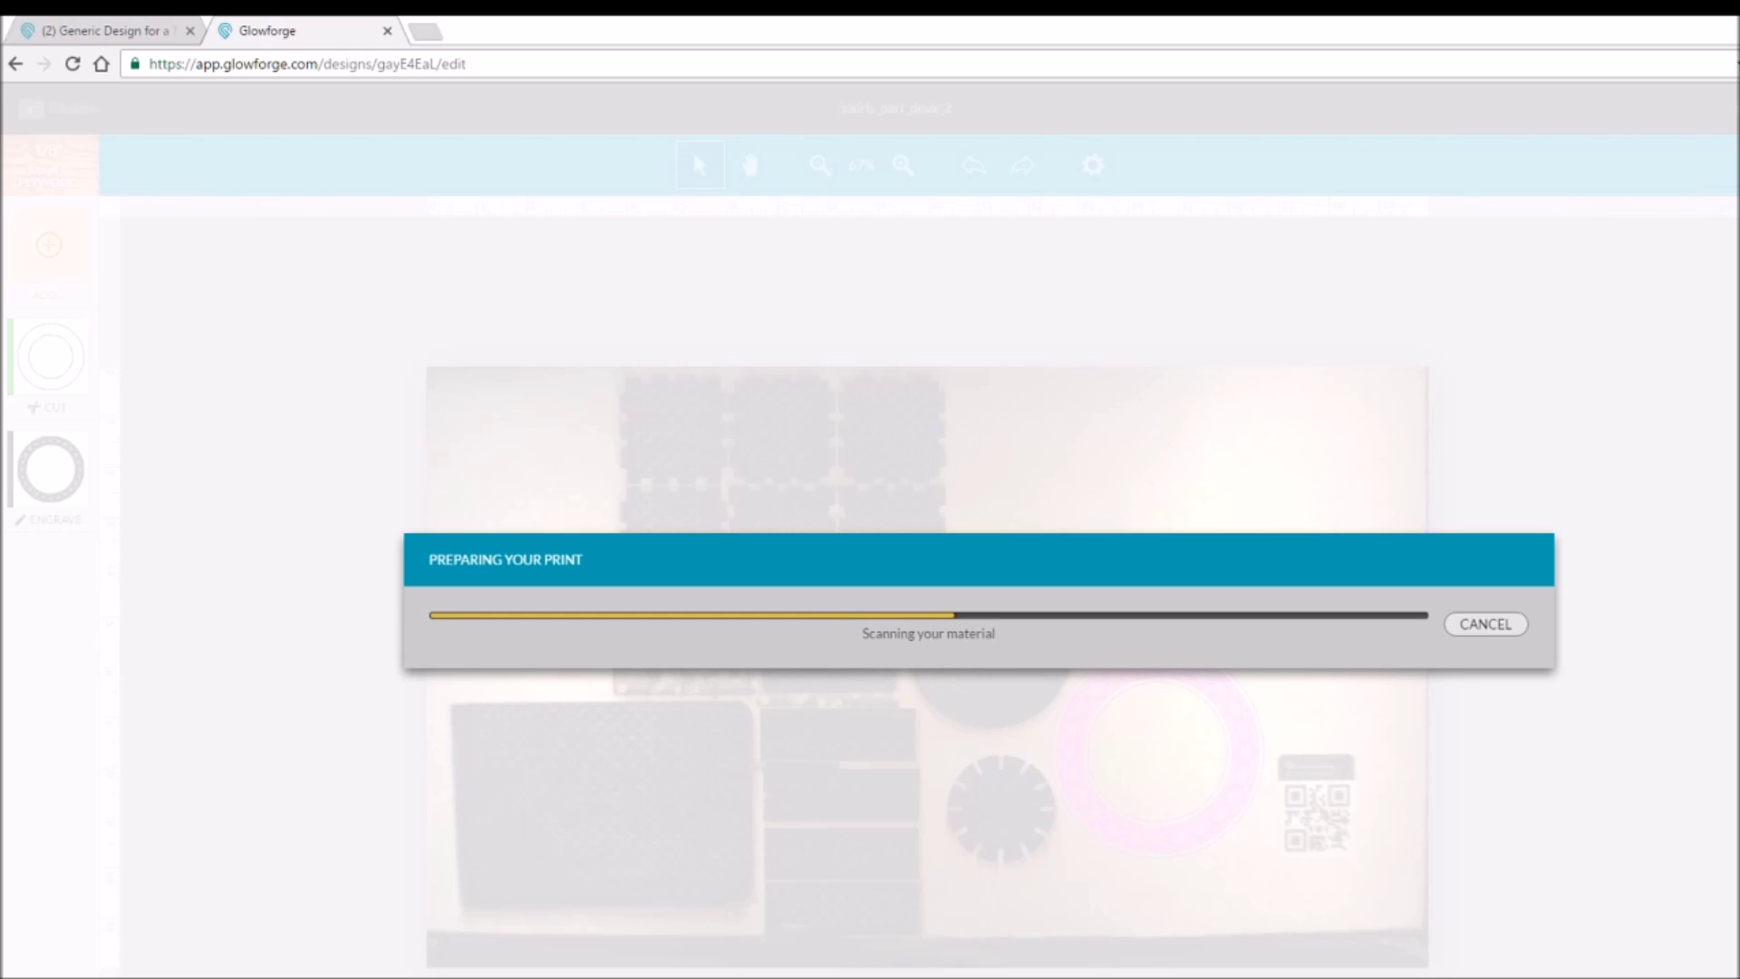
- Wait until the print reports Ready to print at 17:10, then bring OBS Studio forward
key(alt+Tab)
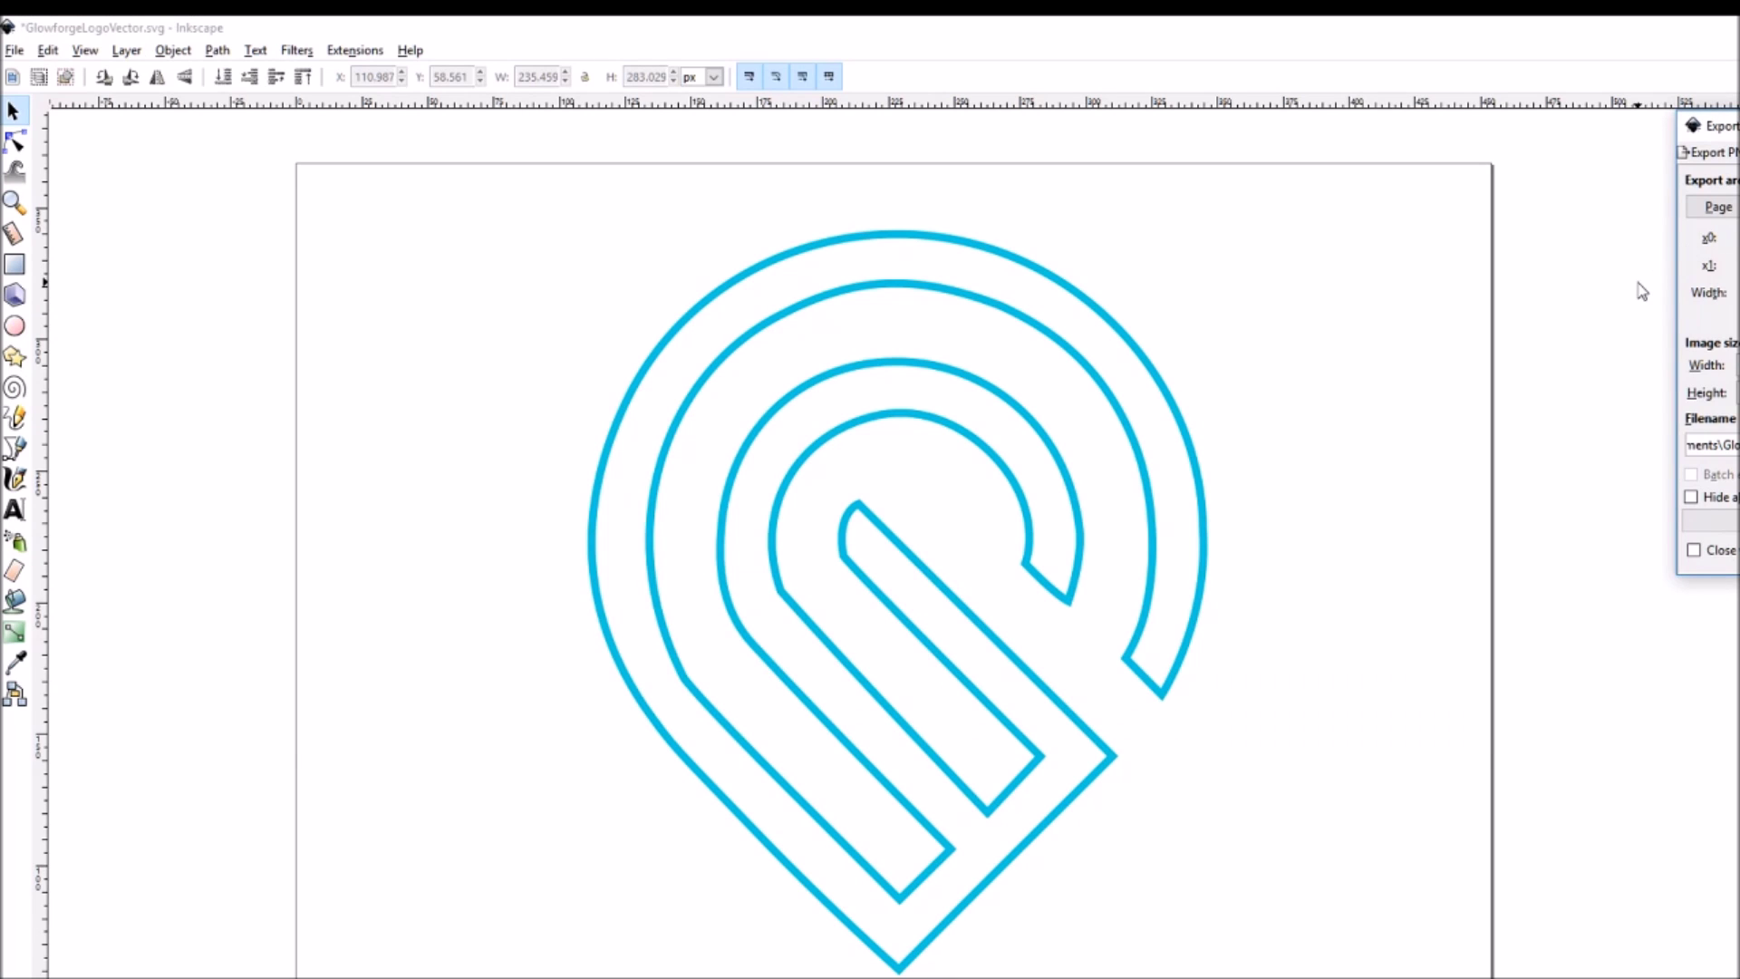
key(alt+Tab)
key(alt+Tab)
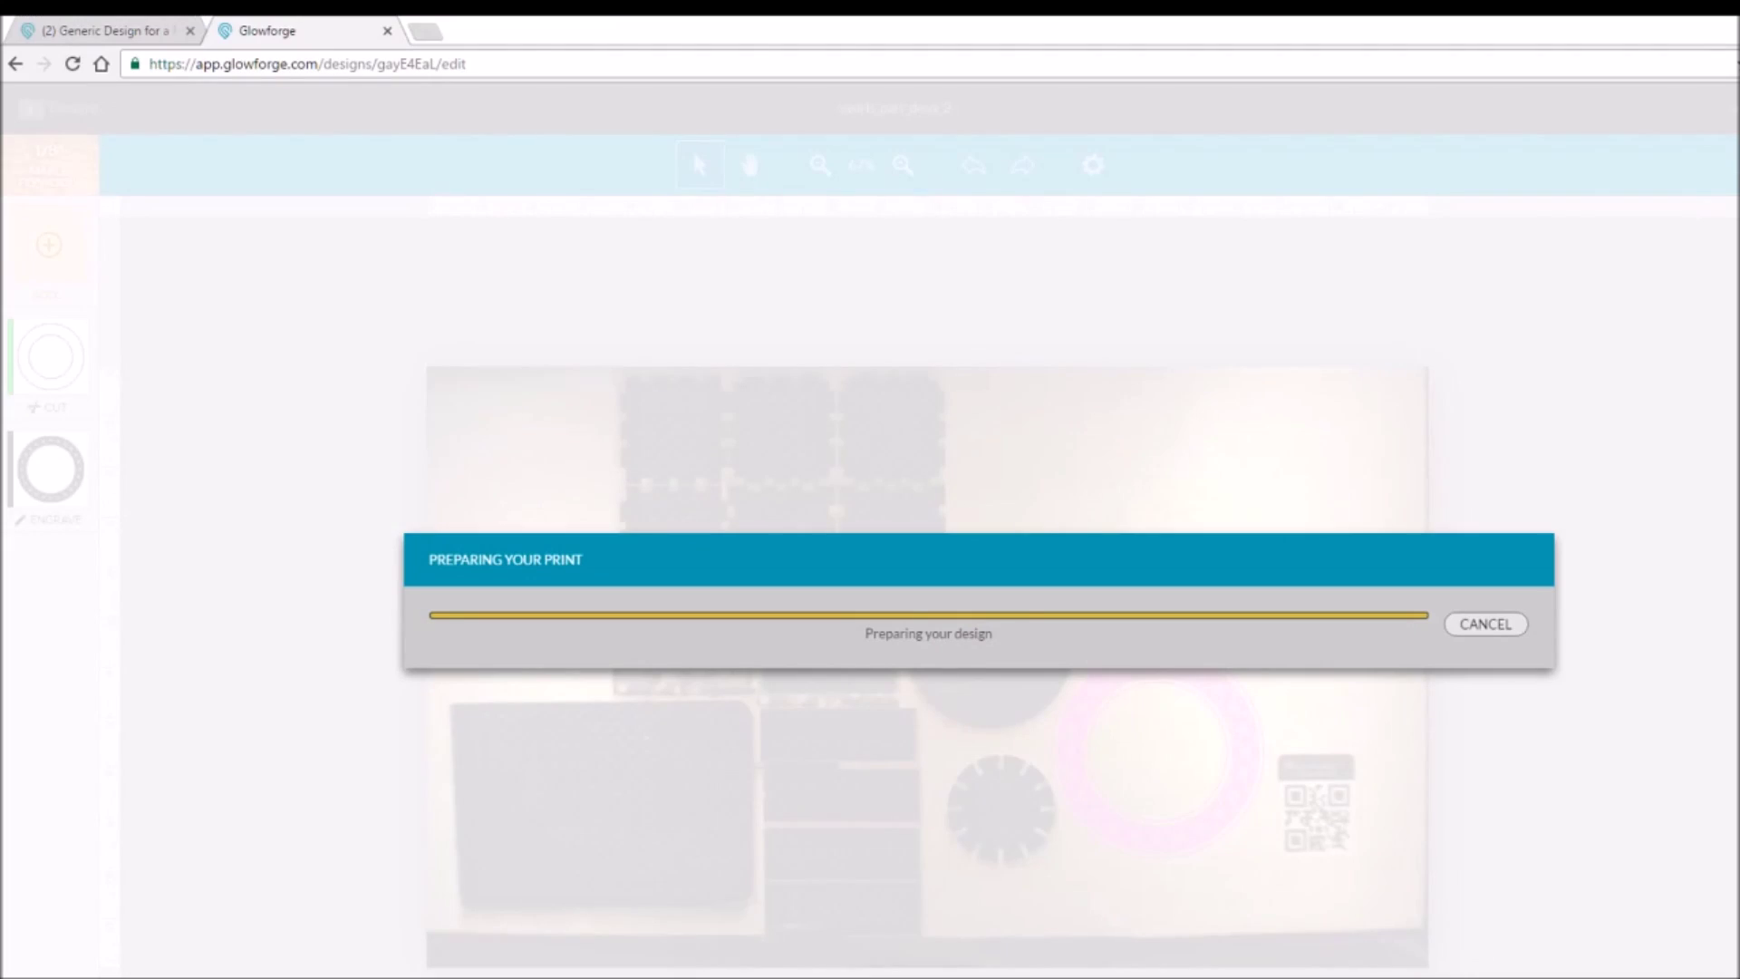
key(alt+Tab)
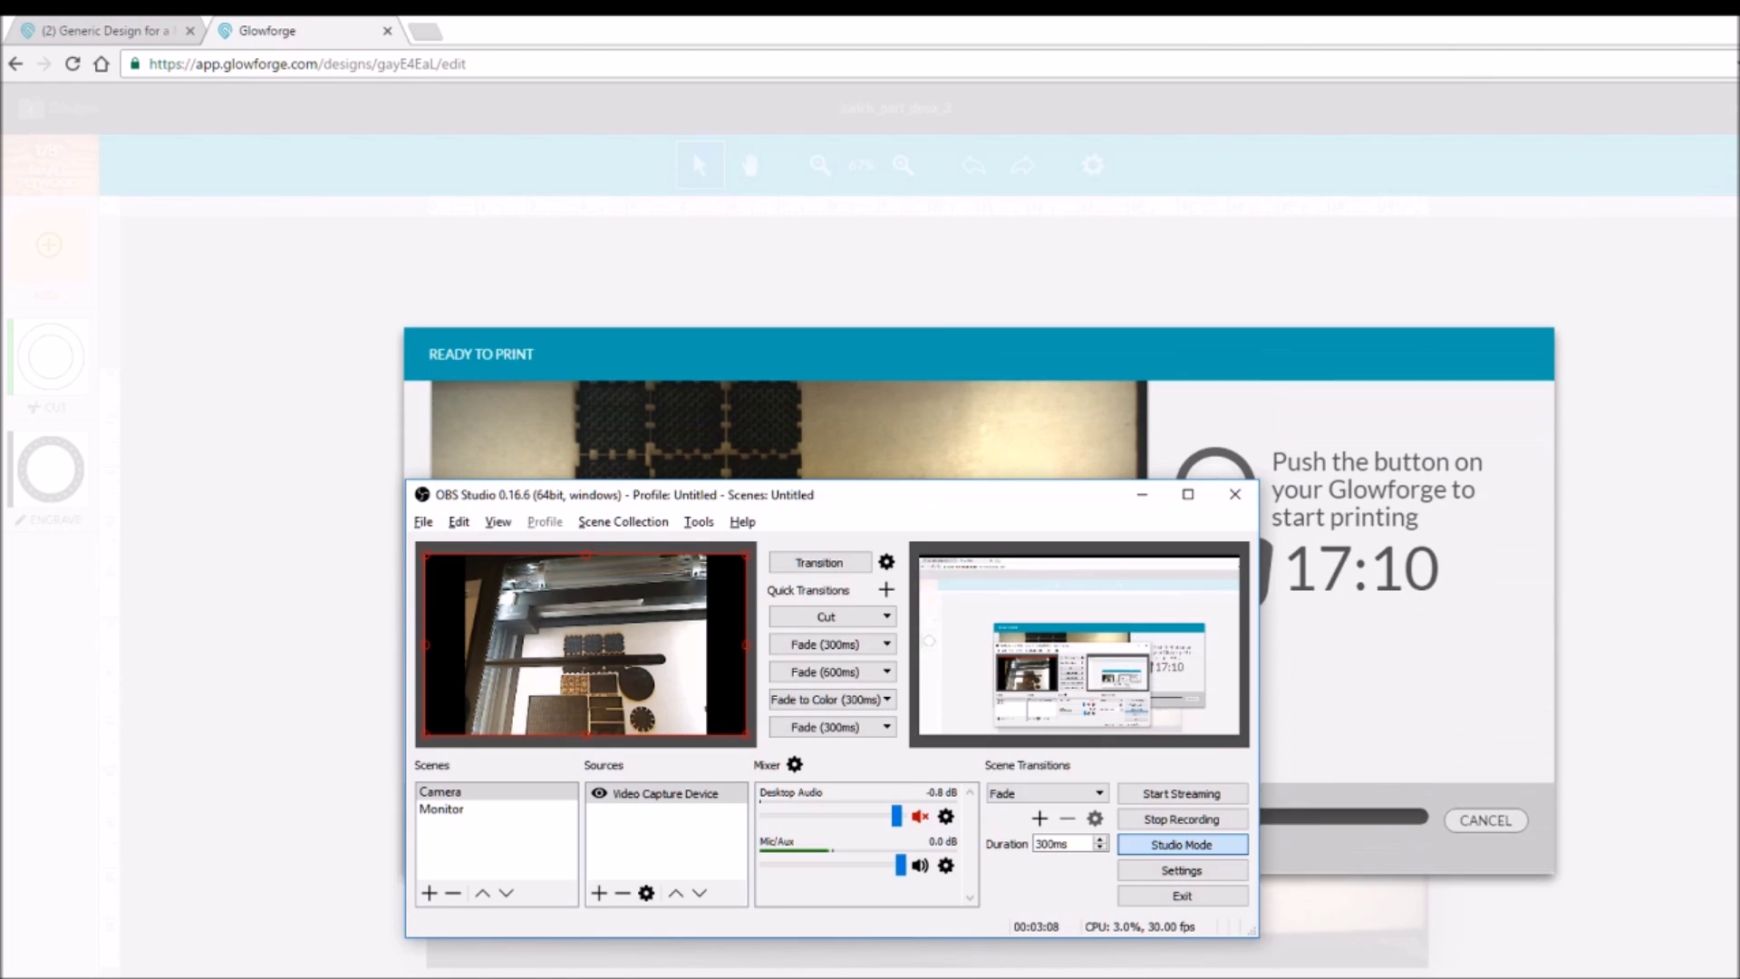
- Get OBS Studio out of the way so the Ready to print preview shows the swirl ring beside the QR card
click(807, 963)
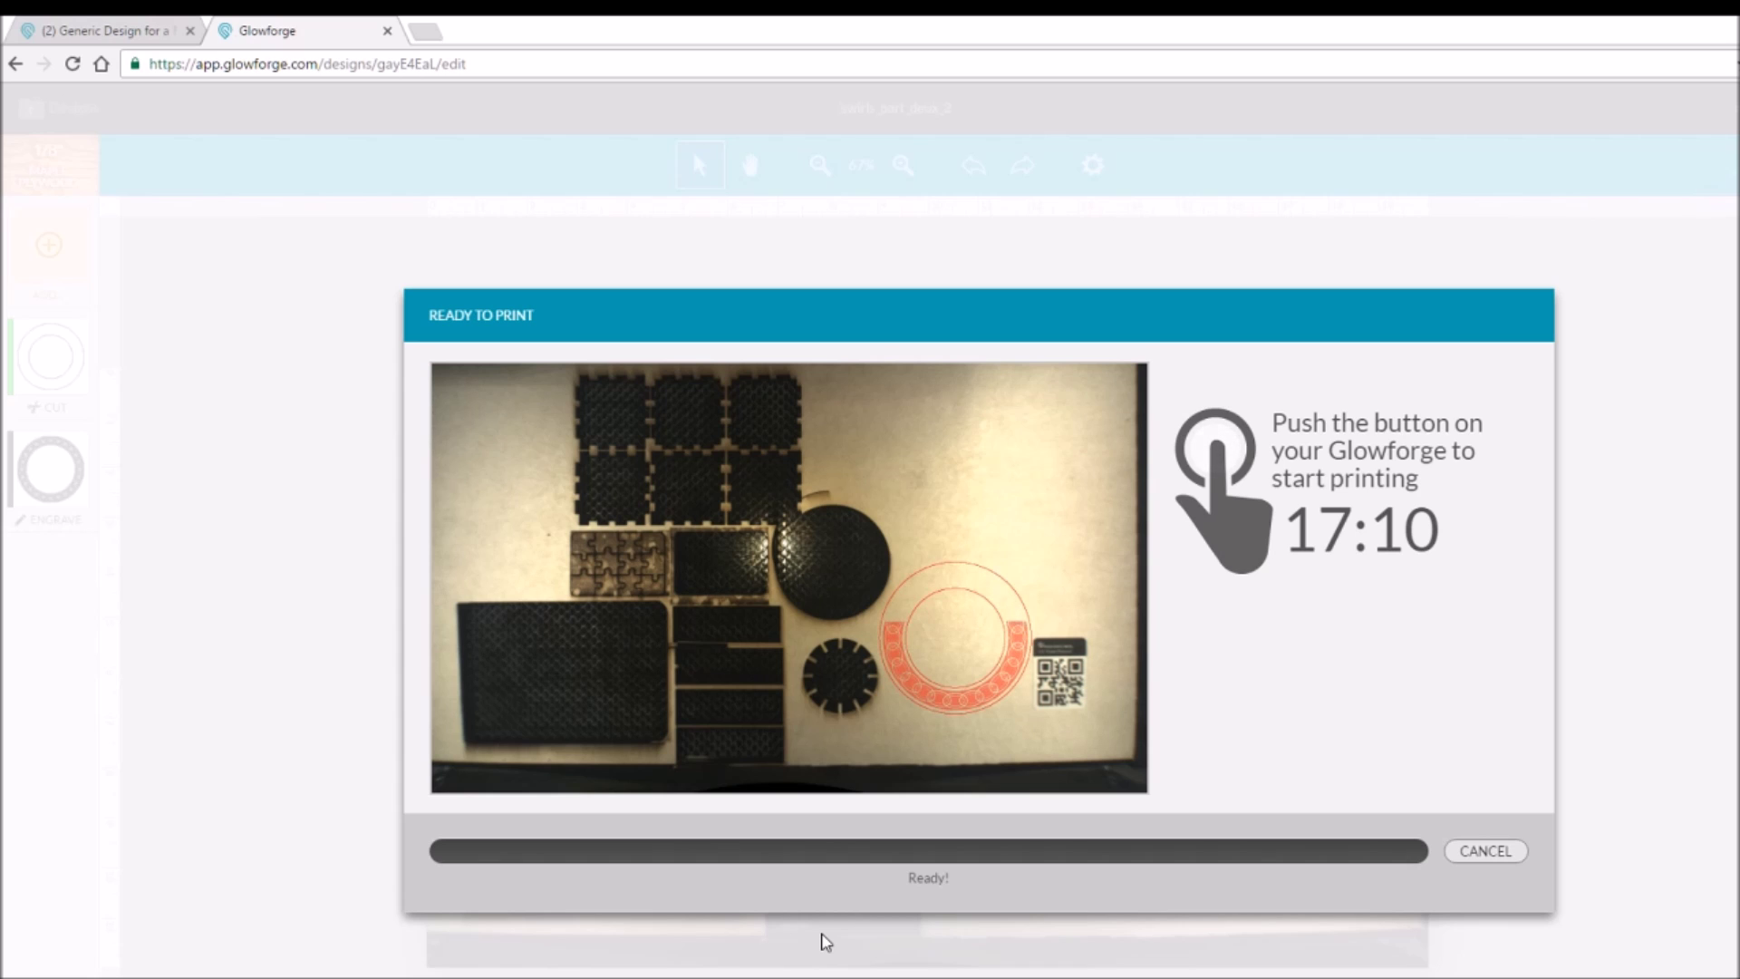
key(alt+Tab)
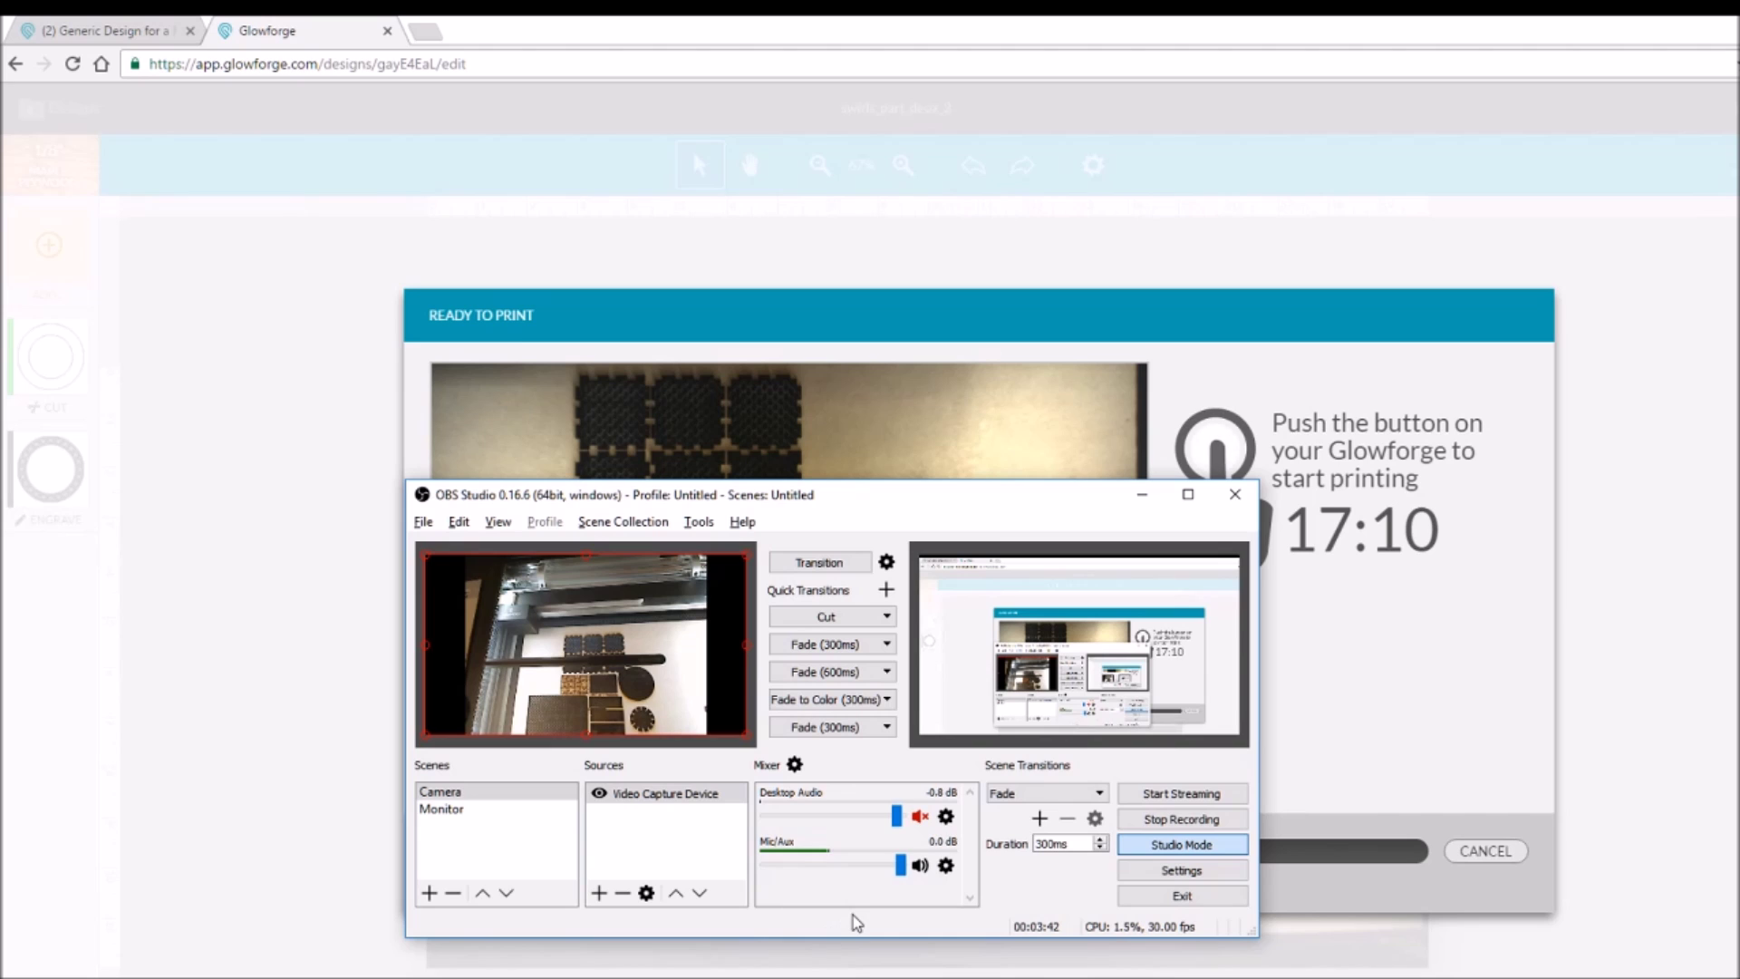
click(1142, 494)
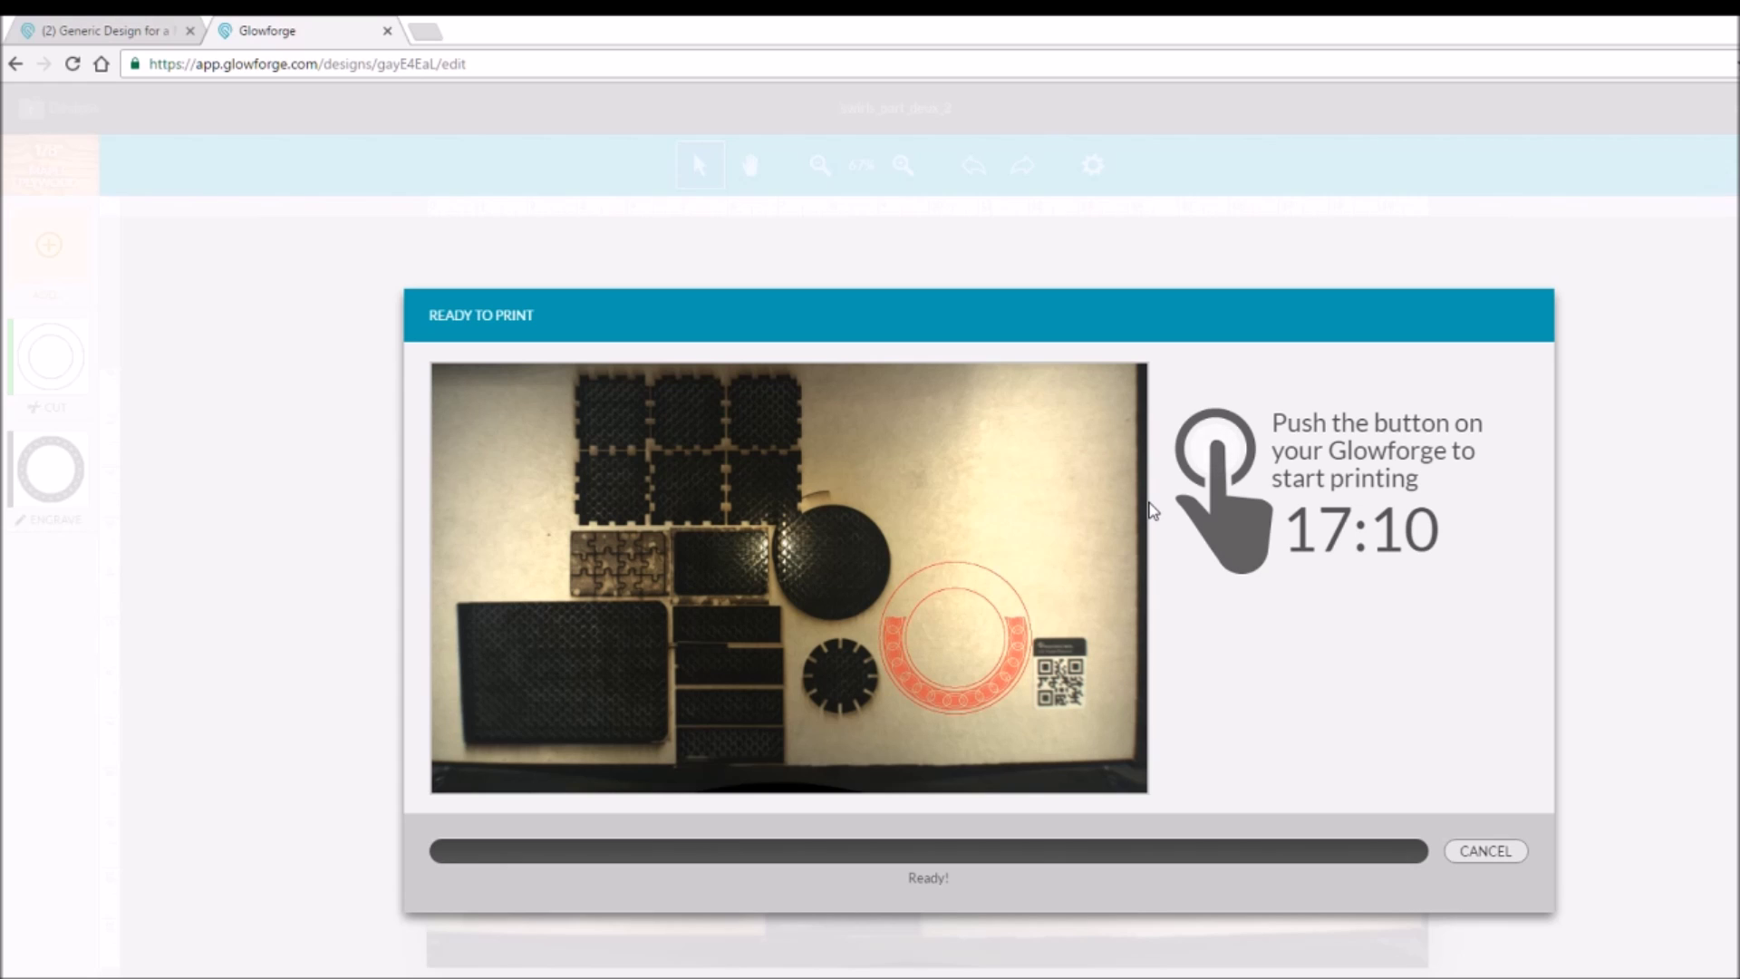
- Keep OBS Studio in front while the Glowforge job runs and returns to the editor
key(alt+Tab)
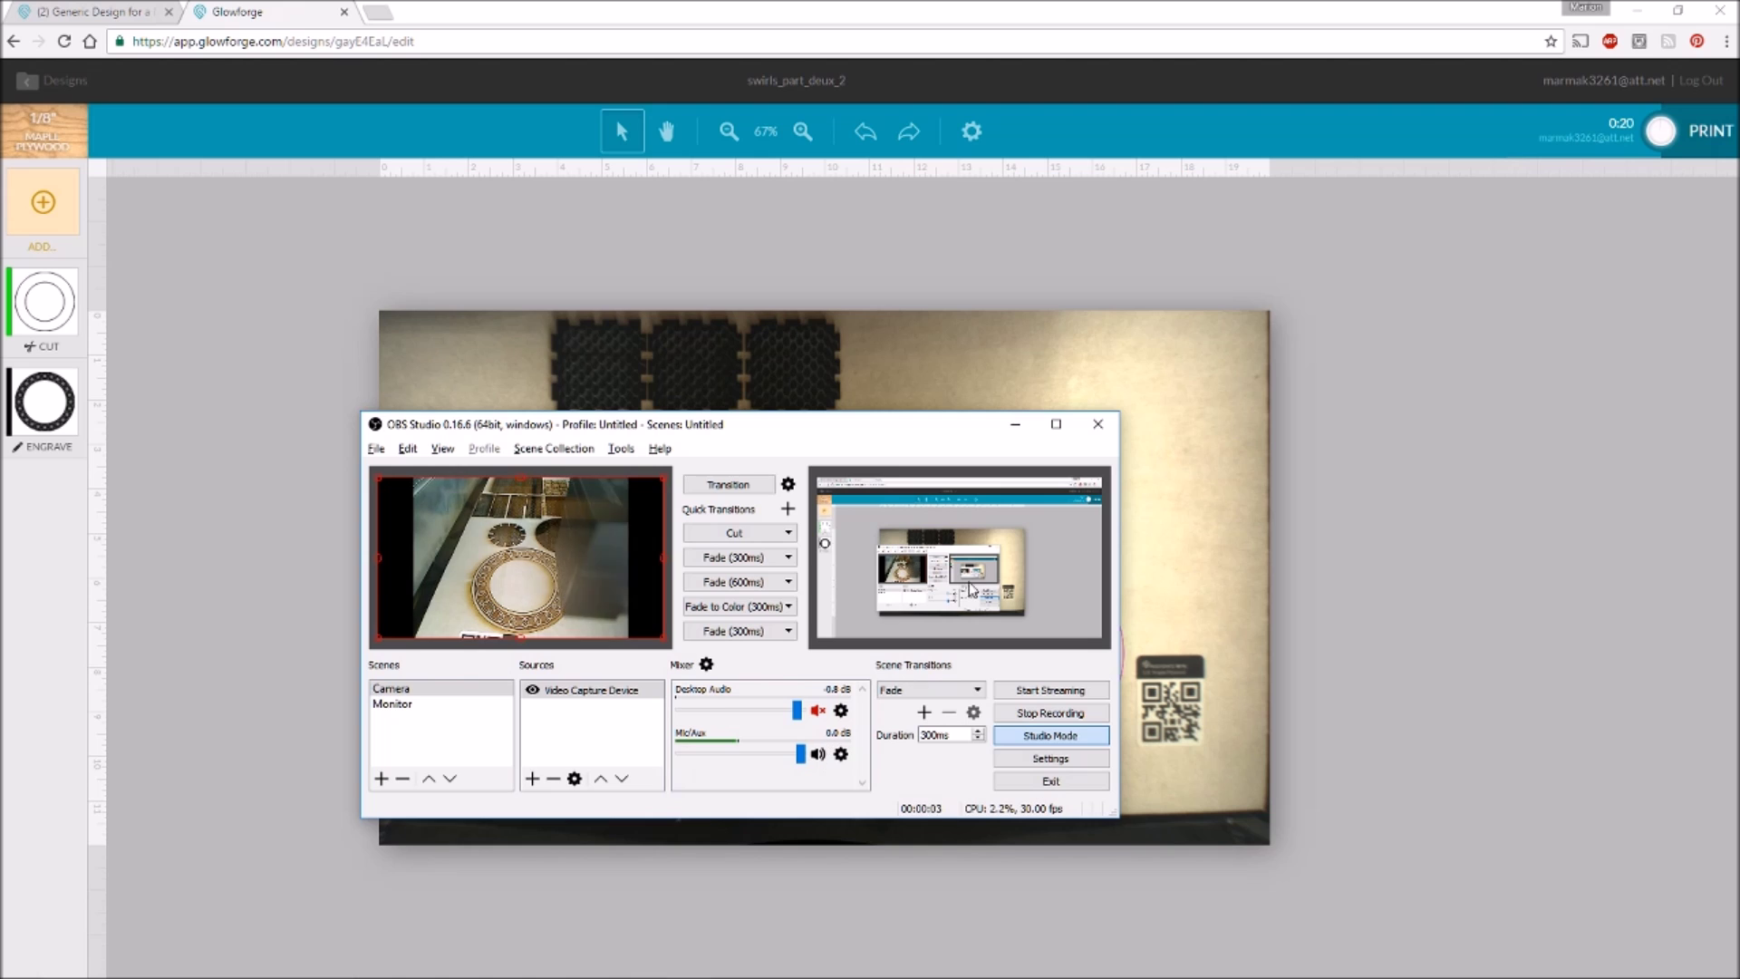
- Start the swirls_part_deux_2 print, then bring OBS Studio back over the Printing countdown
click(1016, 424)
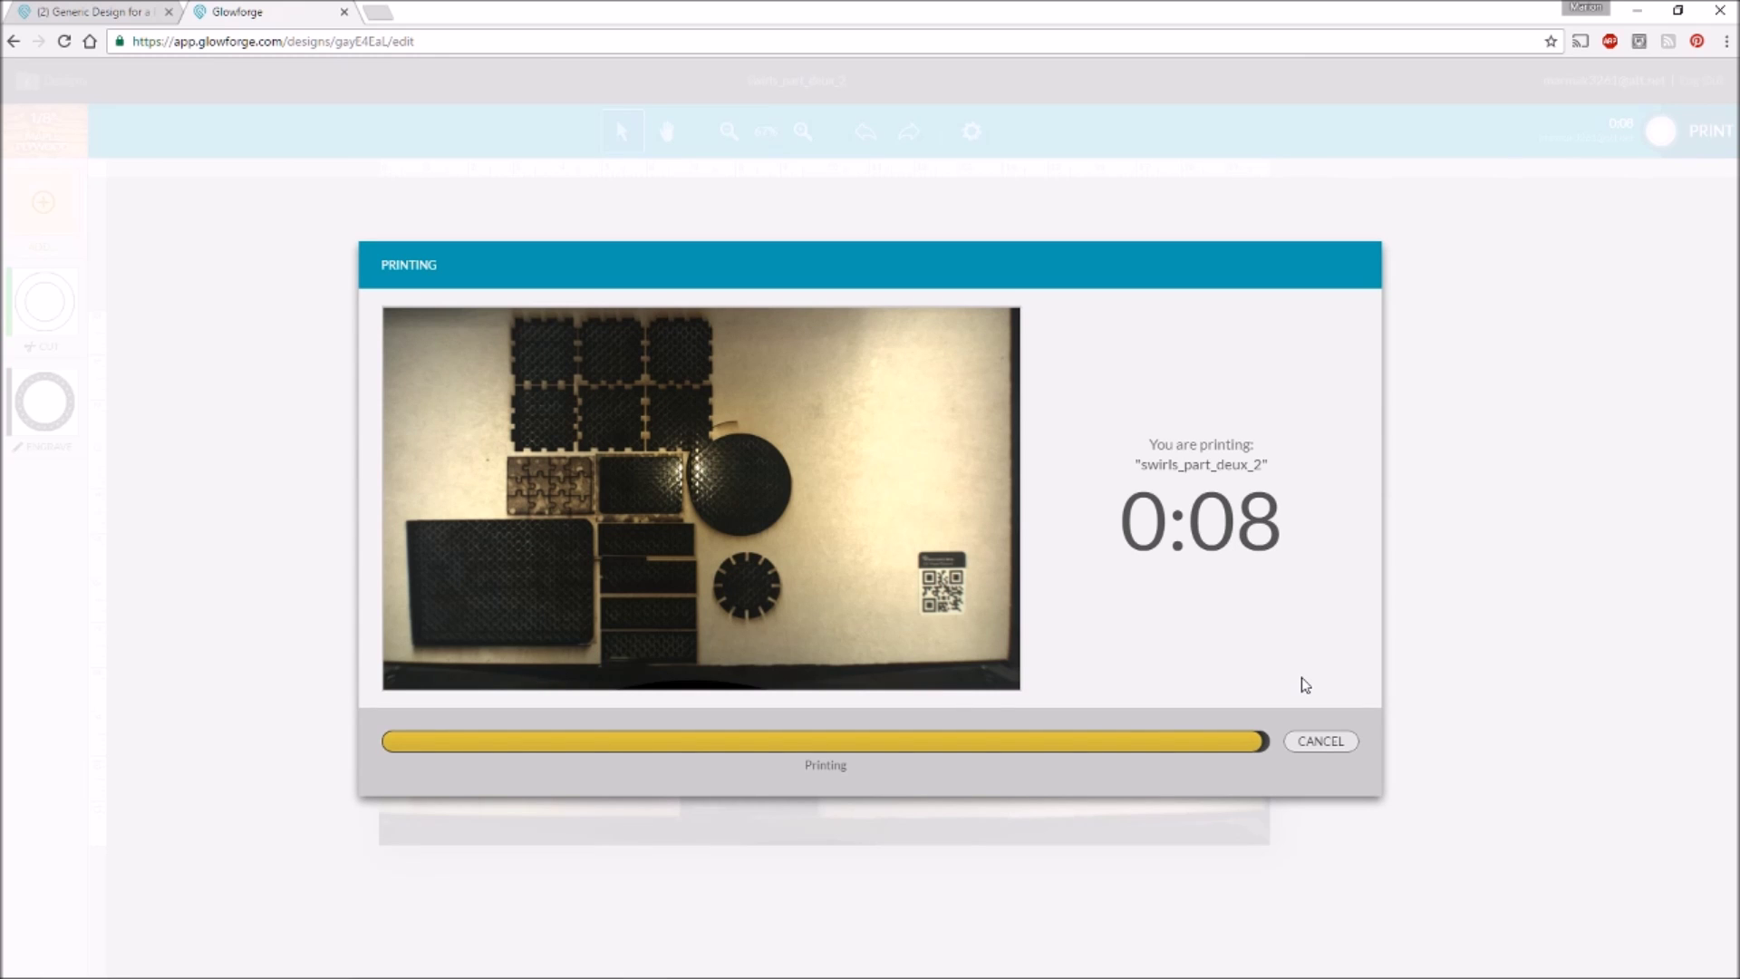
key(alt+Tab)
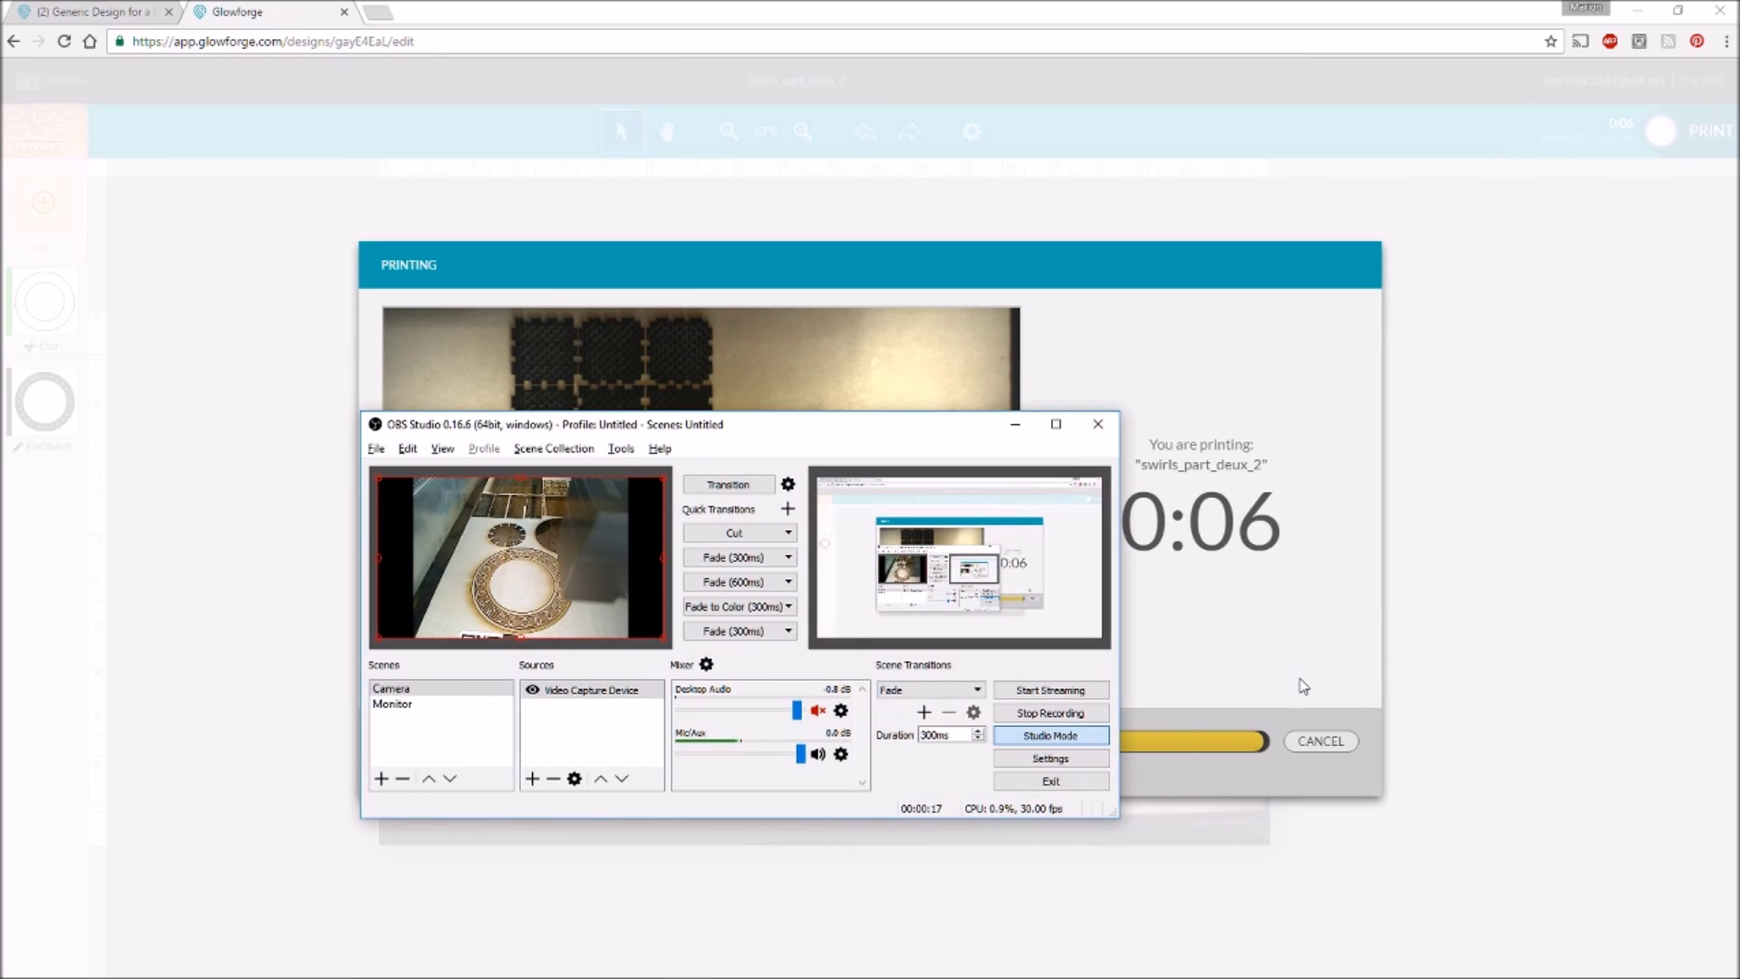